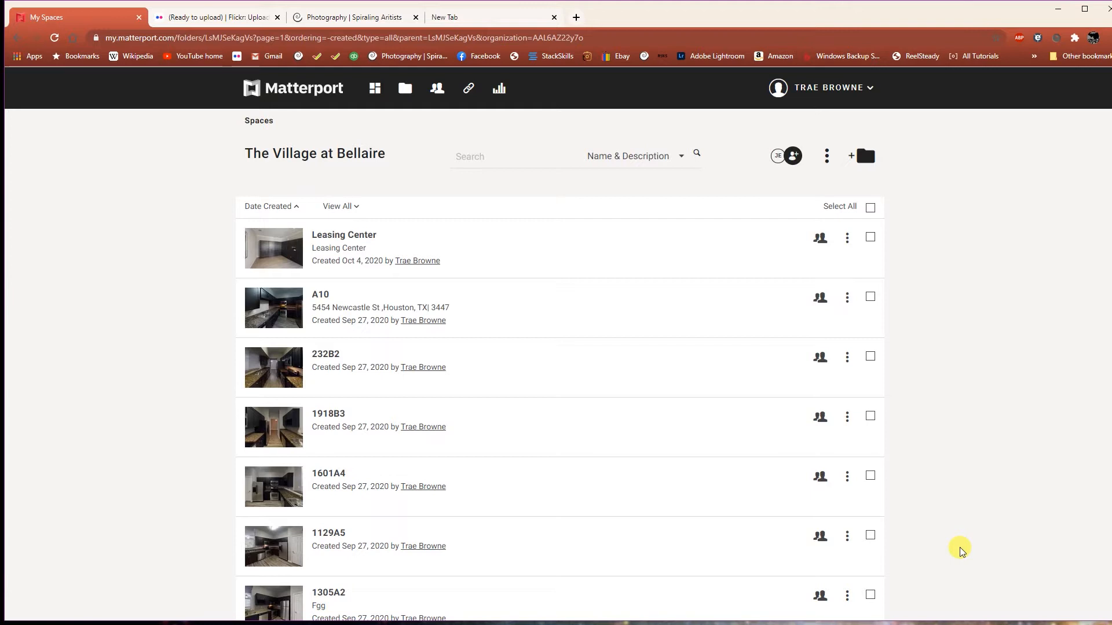
- Open the Amenities Center space from The Village at Bellaire folder
scroll(924, 403, "down", 1)
scroll(925, 404, "down", 4)
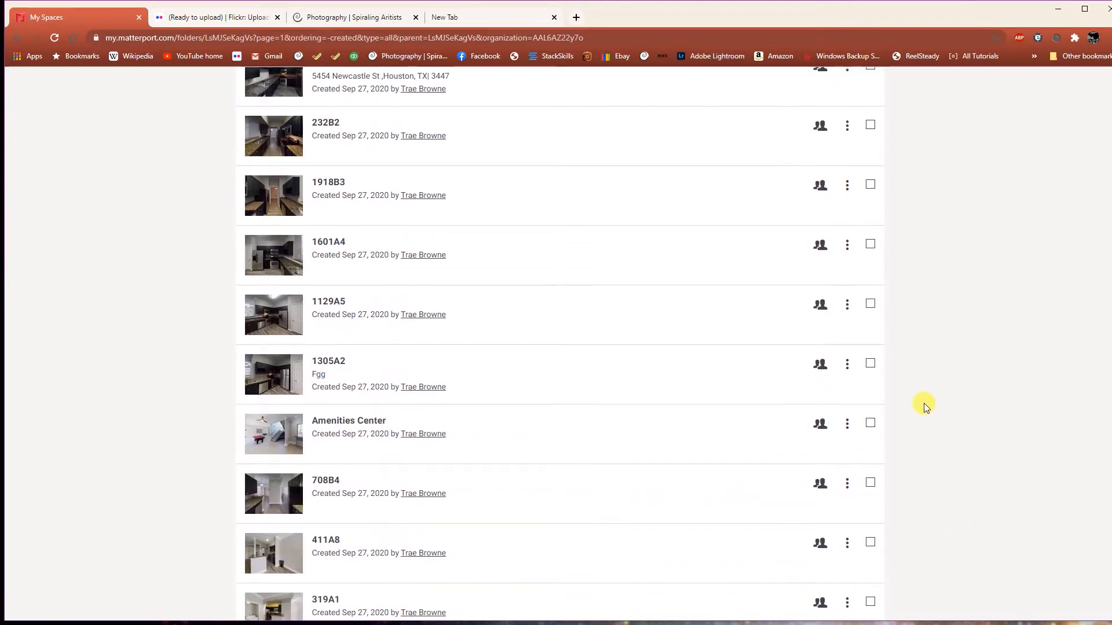
scroll(925, 405, "down", 2)
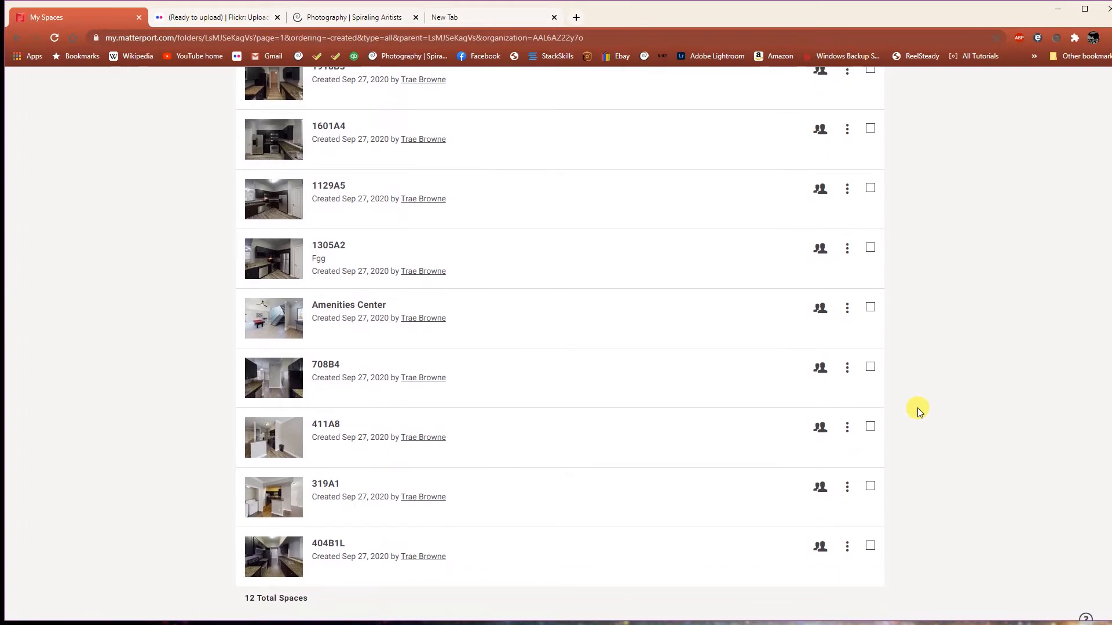
left_click(349, 307)
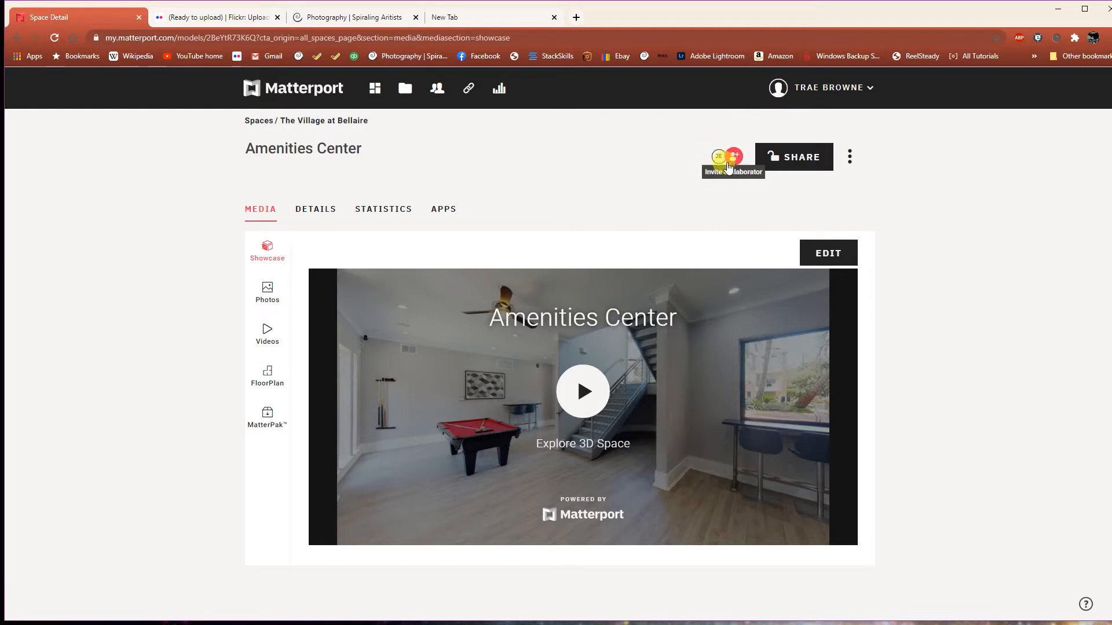
- Set the Amenities Center space's link sharing to "Private: Link sharing is off" and close the sharing options
left_click(794, 162)
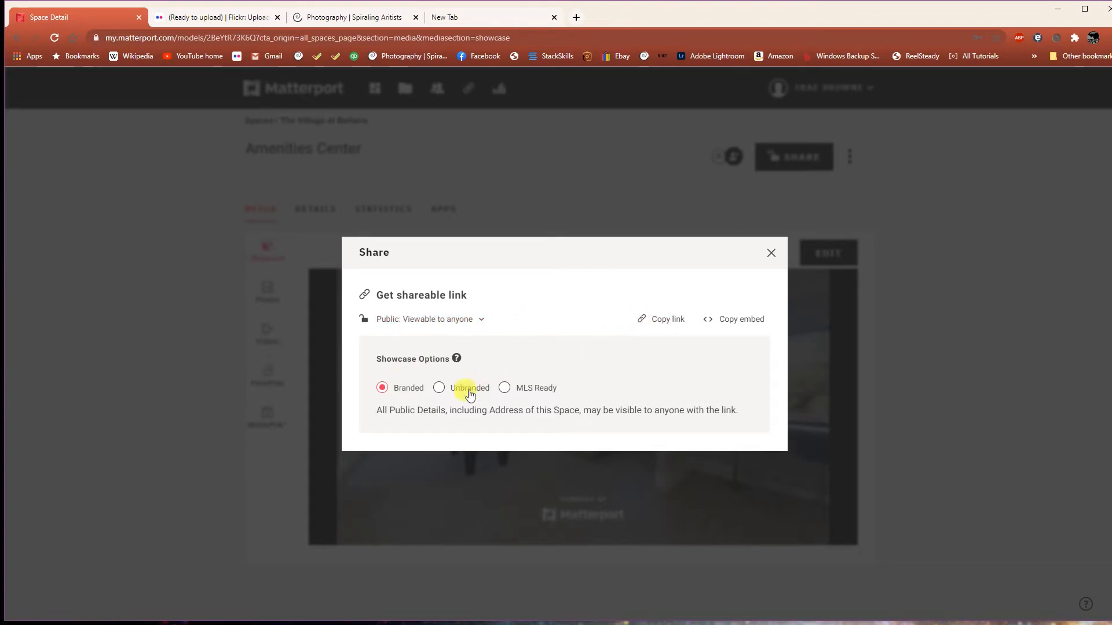
left_click(476, 319)
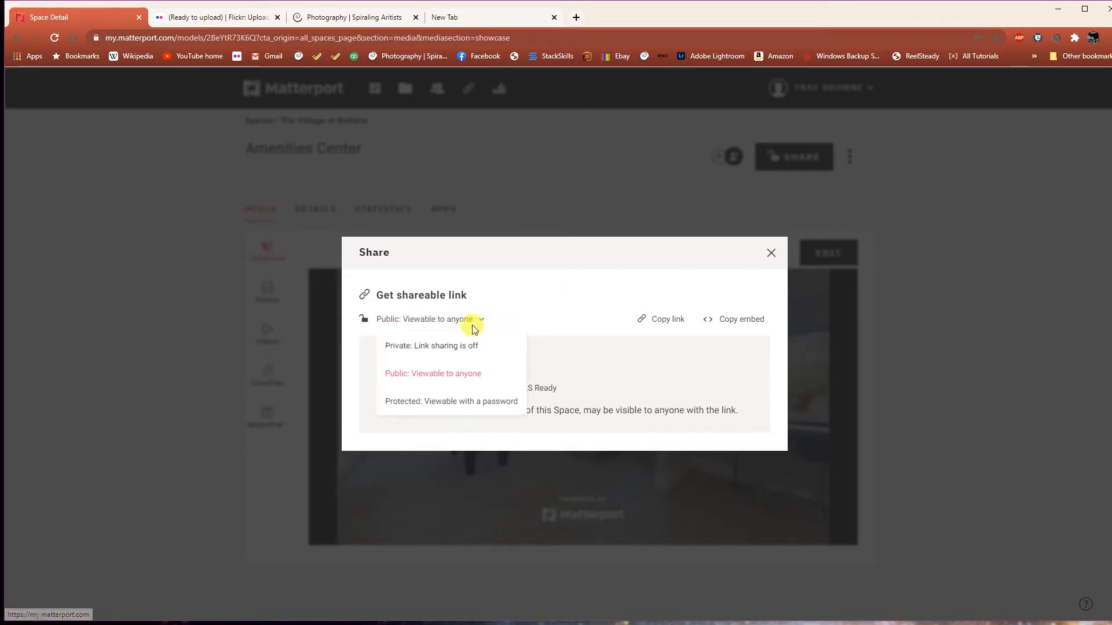
left_click(434, 346)
left_click(492, 408)
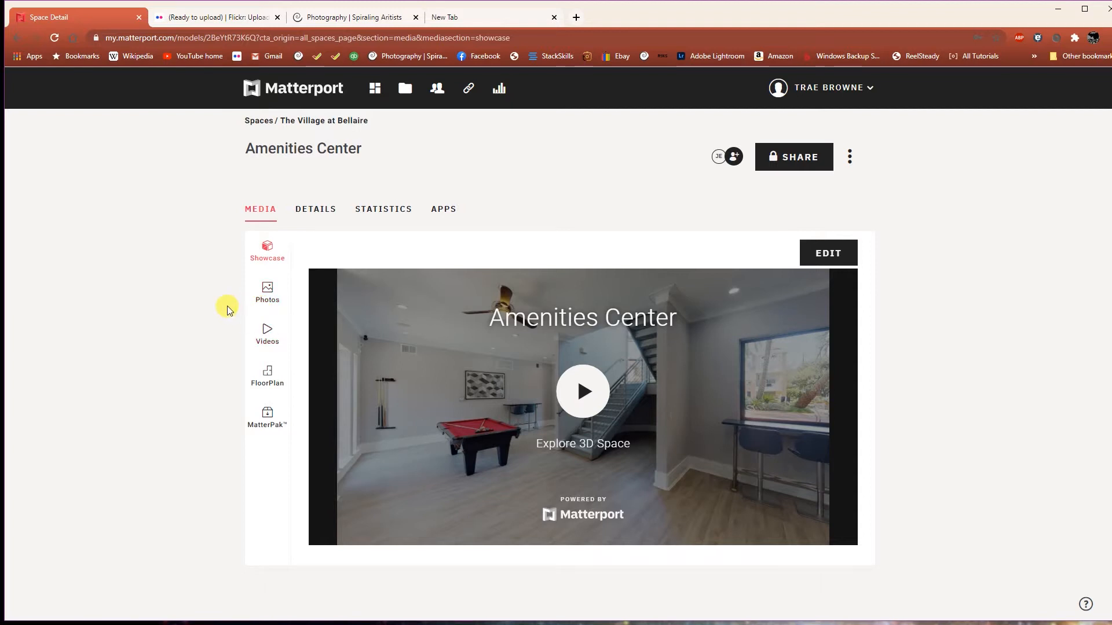
- View the space's photos enlarged, starting at Photo 2 and moving on to Photo 4
left_click(266, 294)
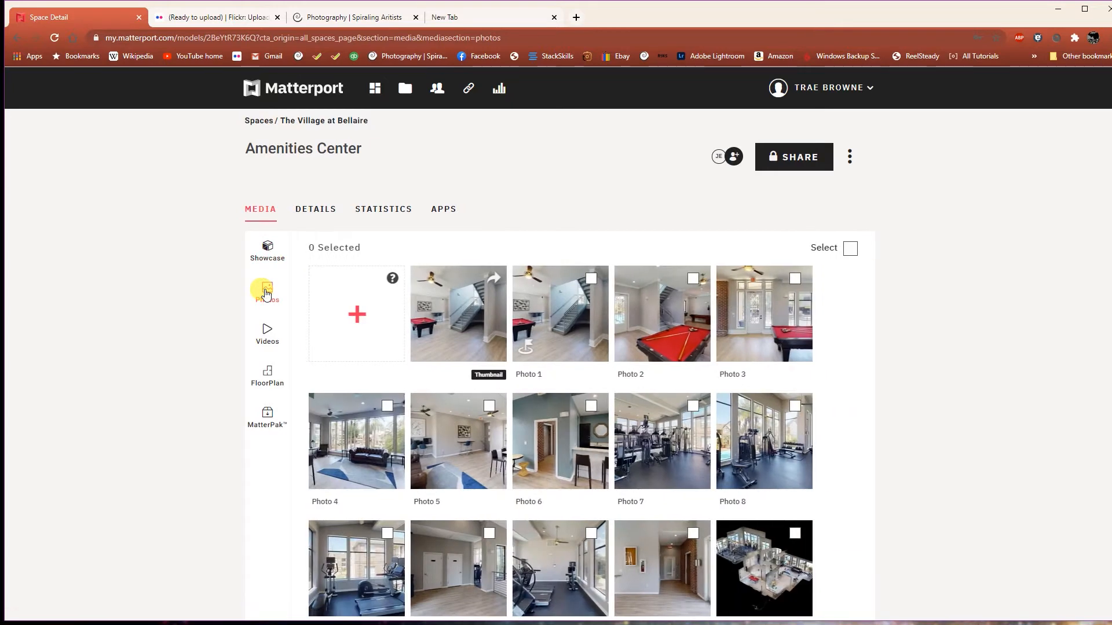
scroll(877, 373, "down", 2)
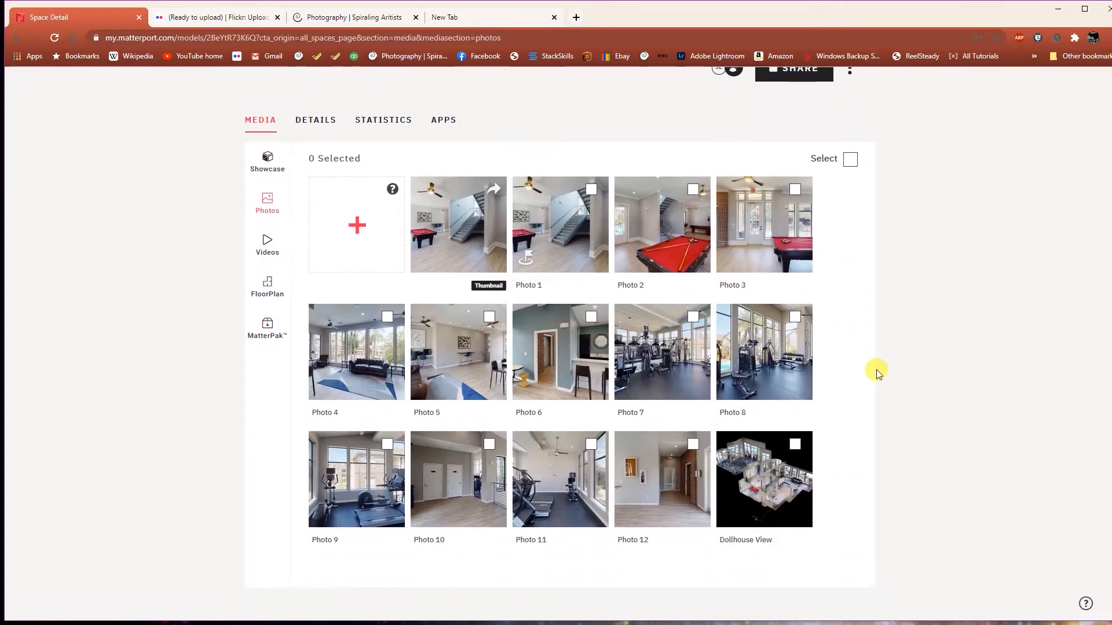
left_click(658, 247)
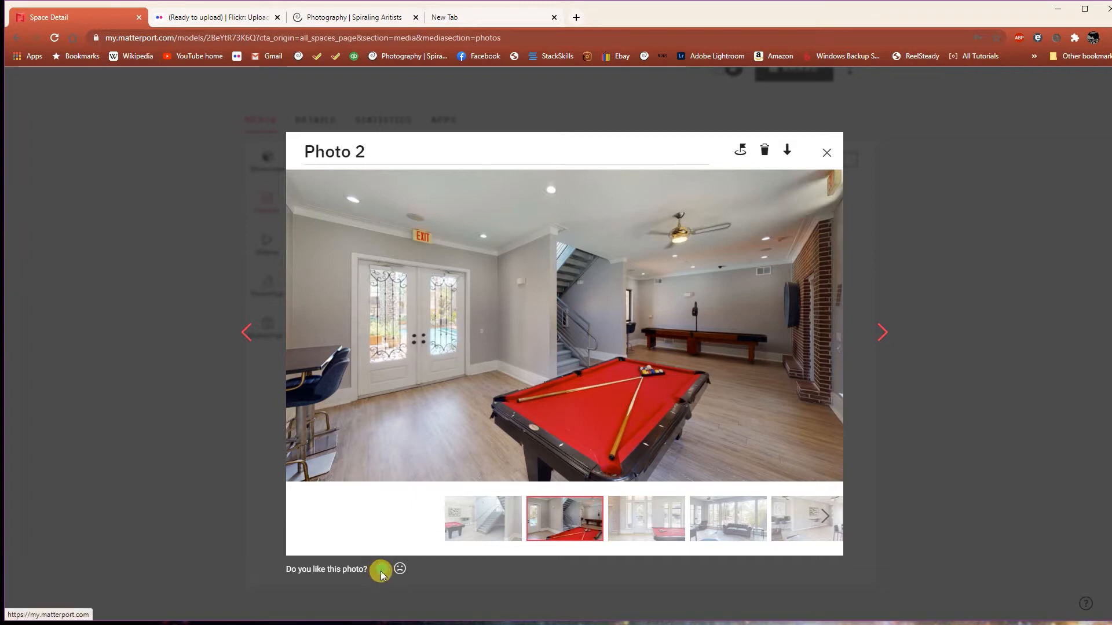
left_click(880, 336)
left_click(880, 336)
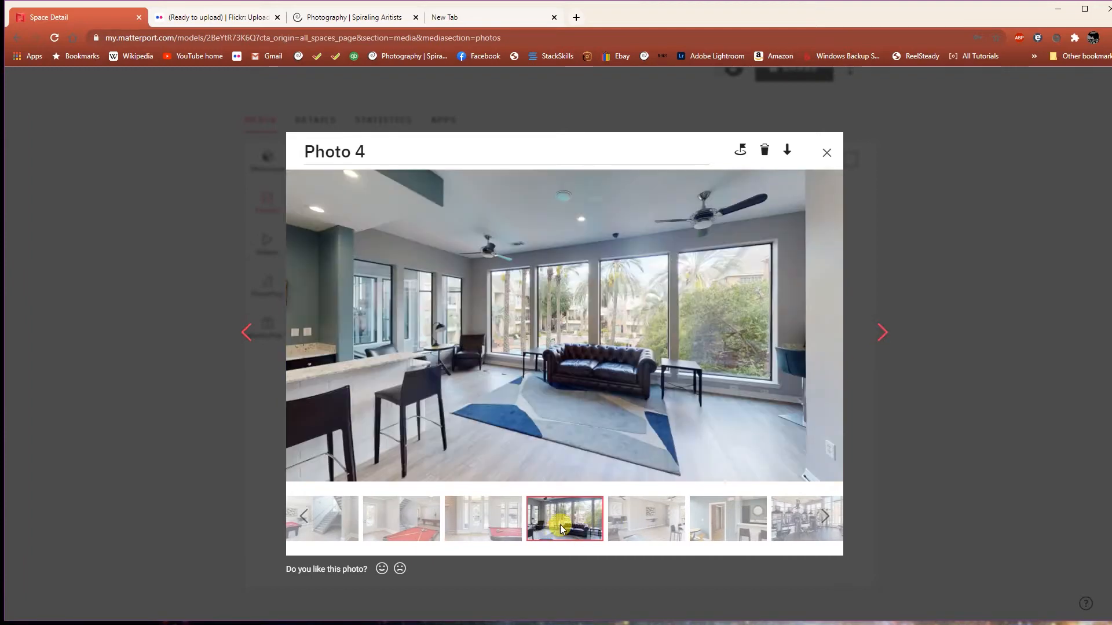
- Rate Photo 4 as liked, check the available dislike reasons without choosing one, and close the photo
left_click(380, 570)
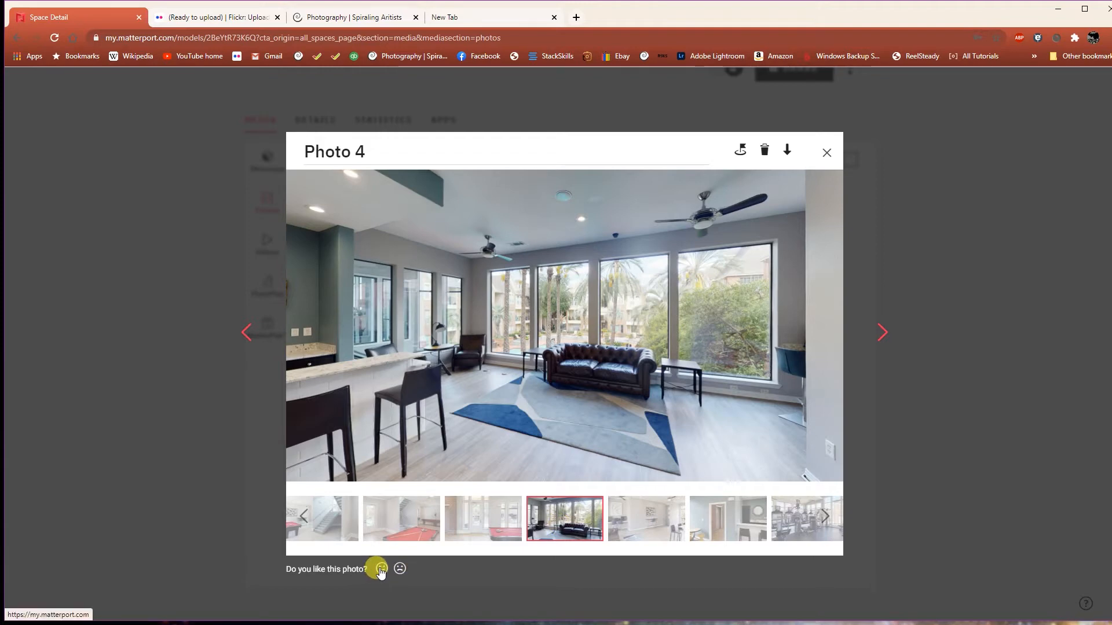
left_click(403, 570)
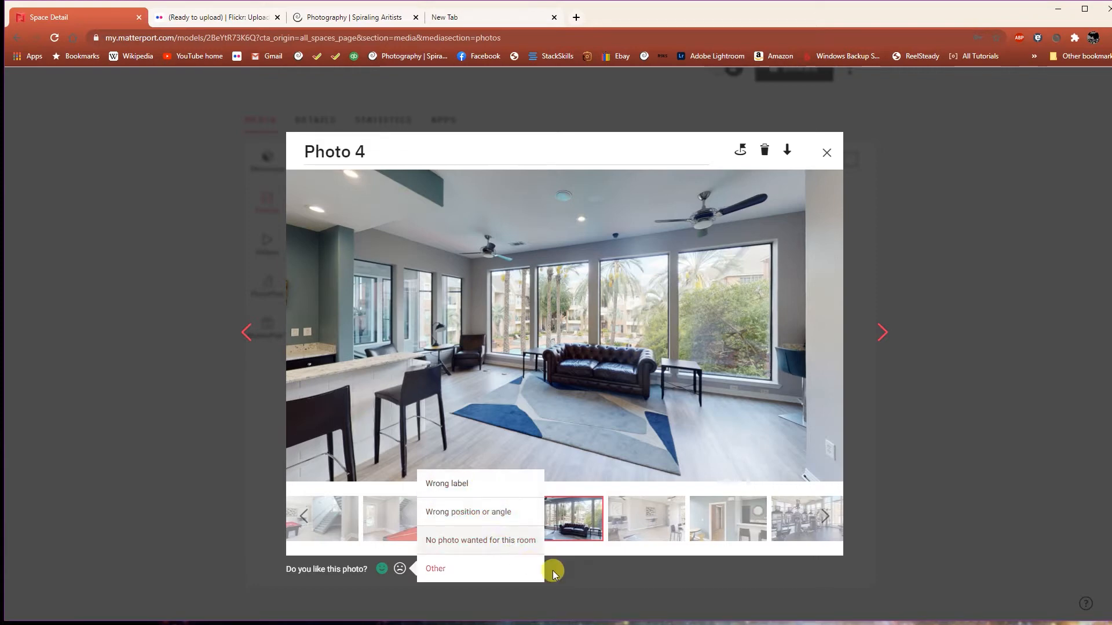
left_click(577, 598)
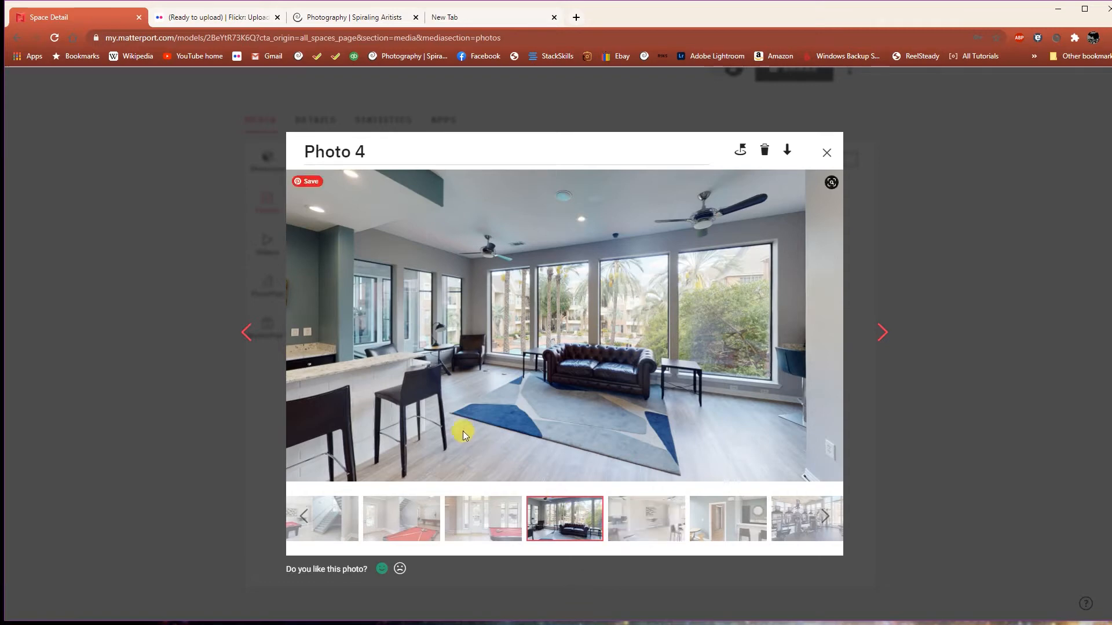
left_click(825, 154)
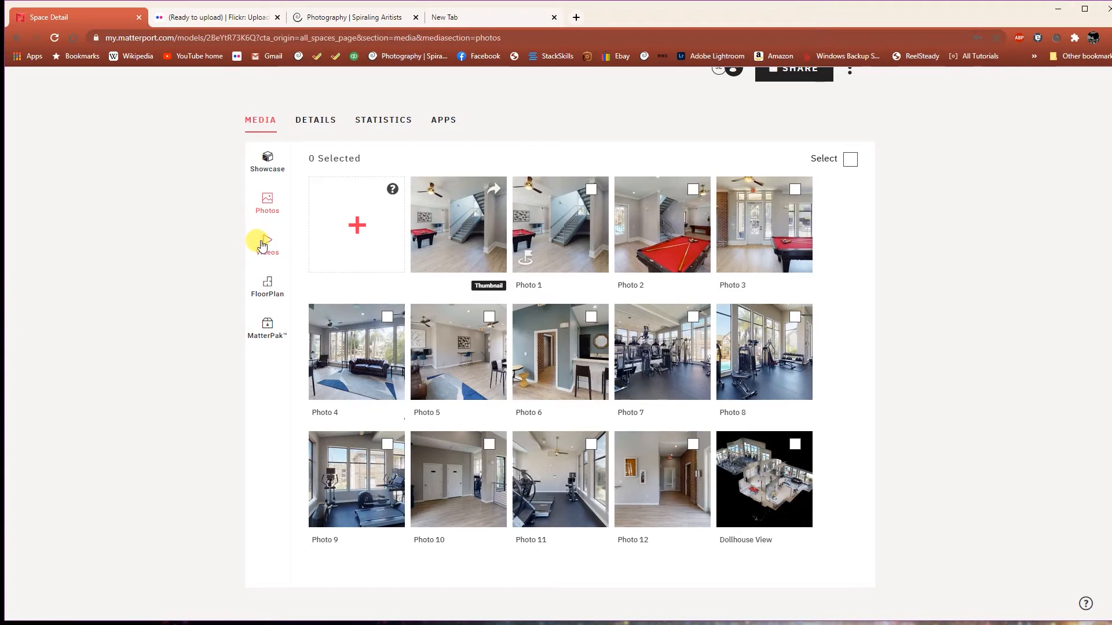
scroll(883, 335, "up", 1)
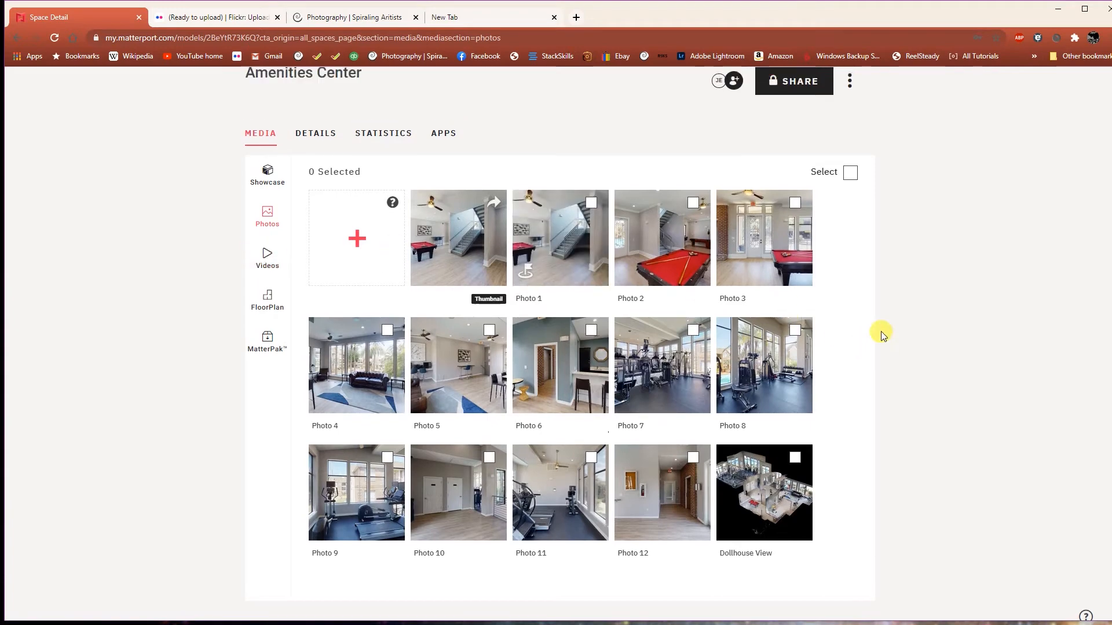
scroll(883, 335, "up", 2)
scroll(884, 334, "down", 1)
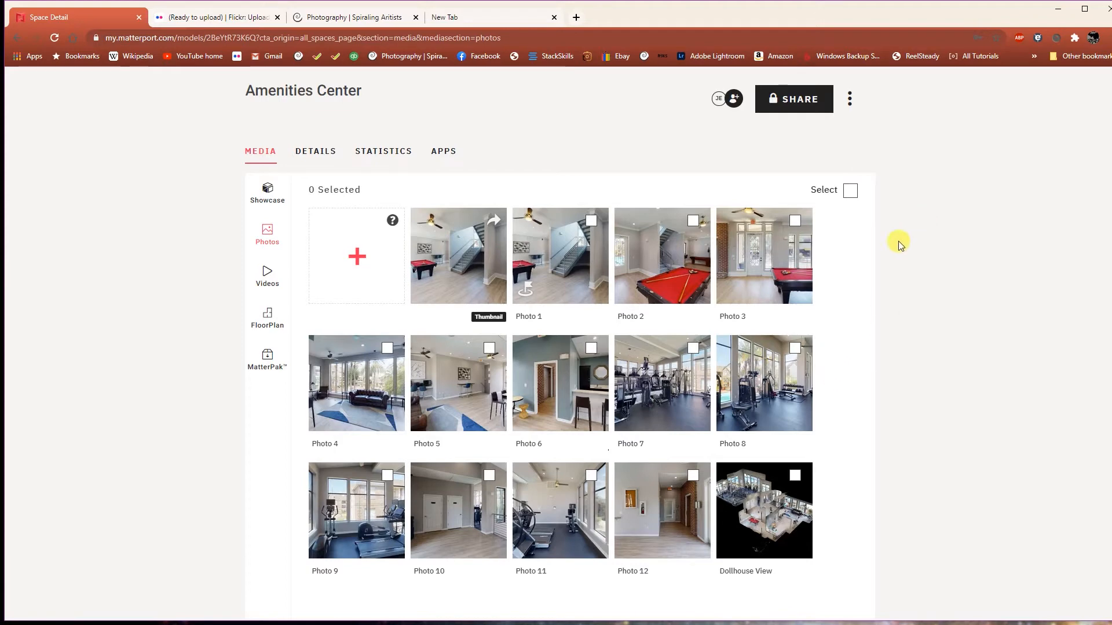
left_click(849, 192)
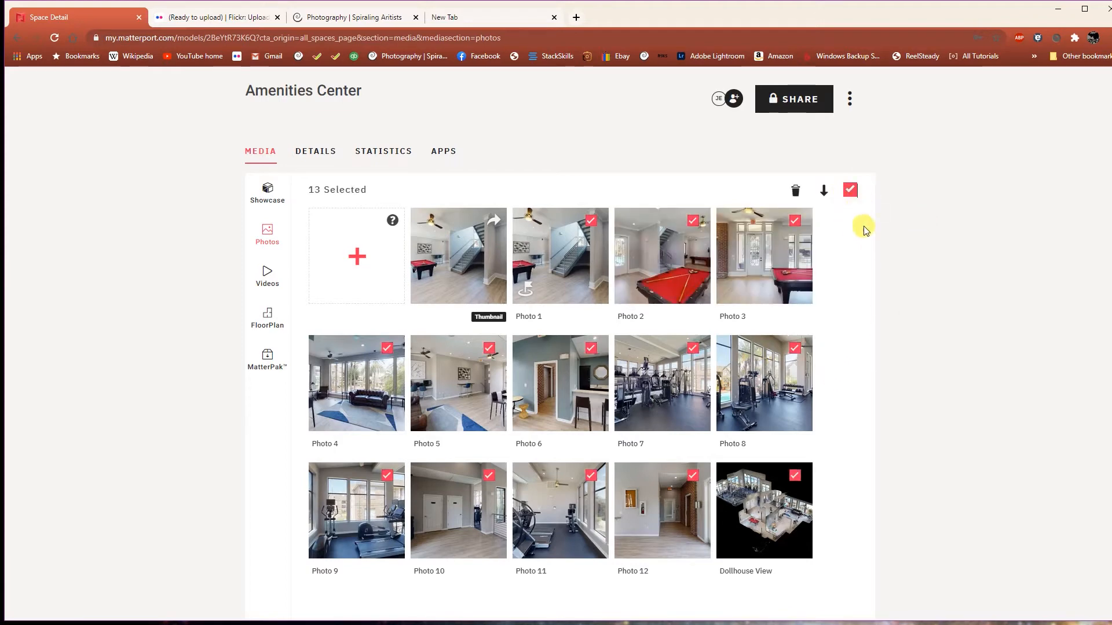
left_click(850, 191)
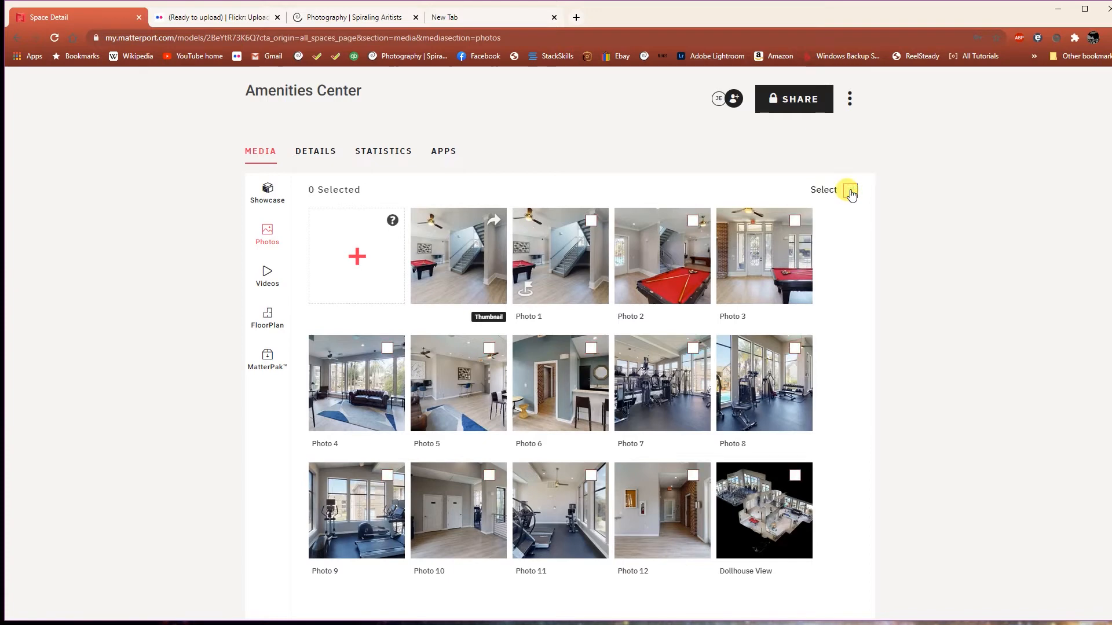
left_click(849, 191)
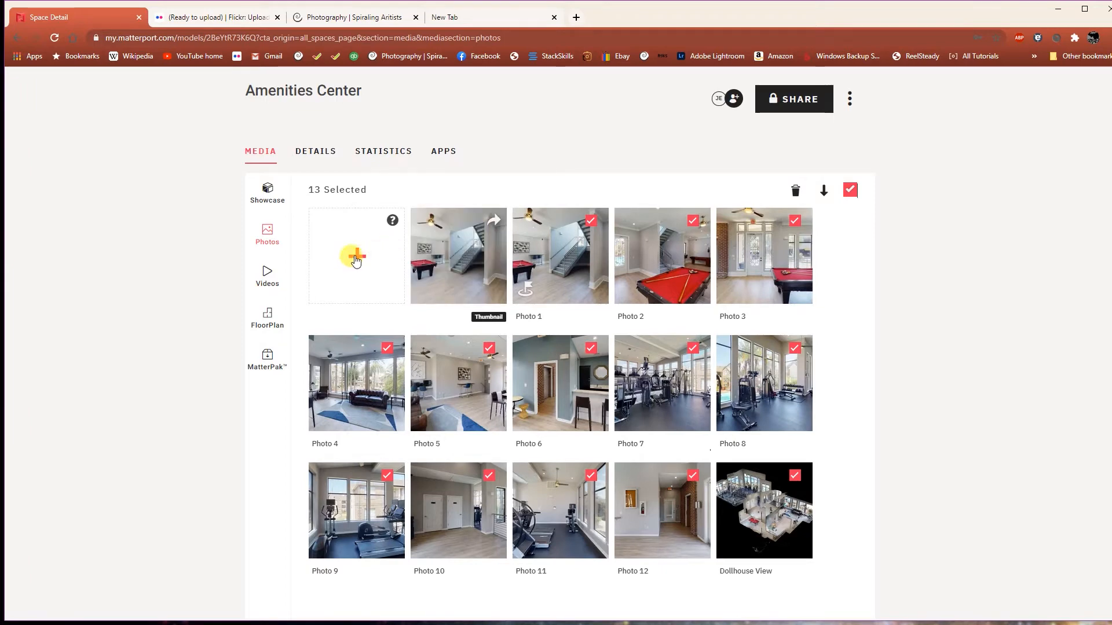
left_click(849, 191)
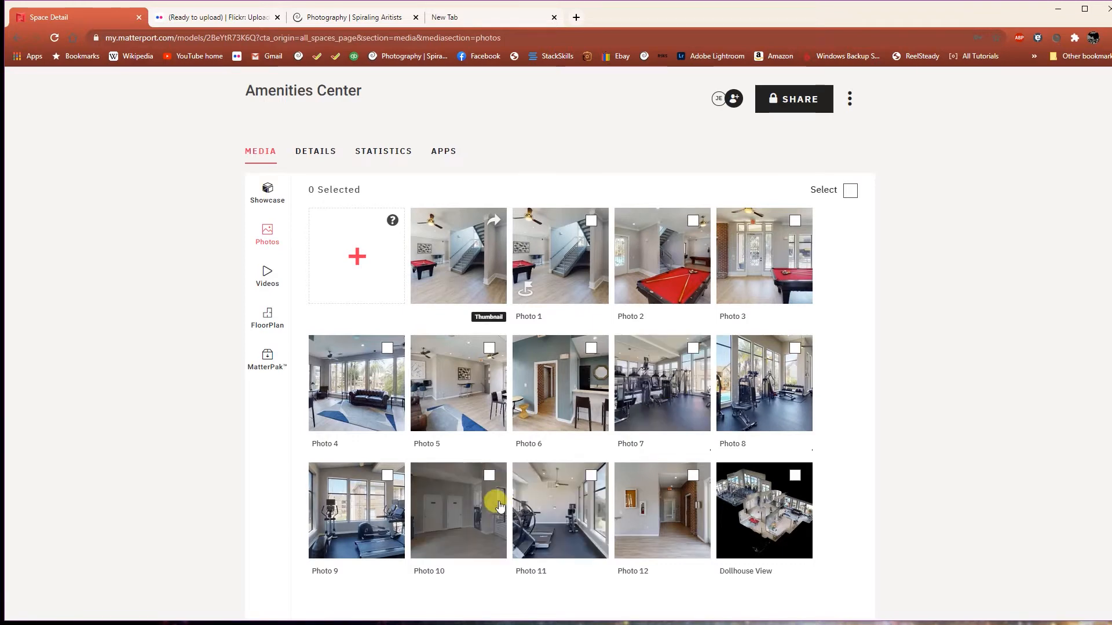
- Open Photo 7 of the fitness room and download it
left_click(692, 348)
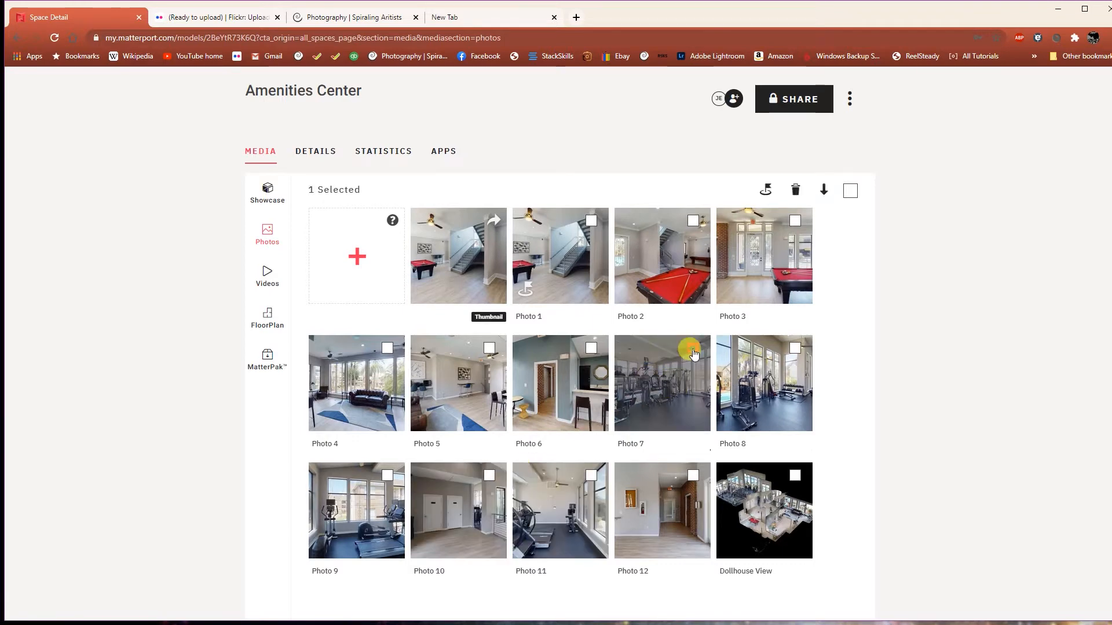
left_click(659, 382)
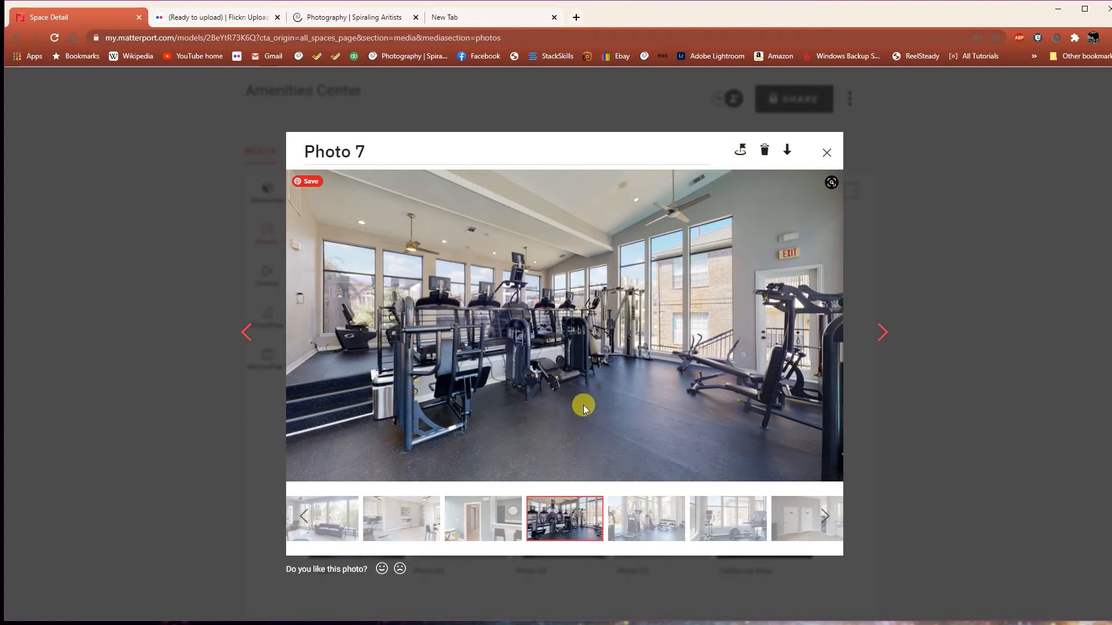
left_click(788, 154)
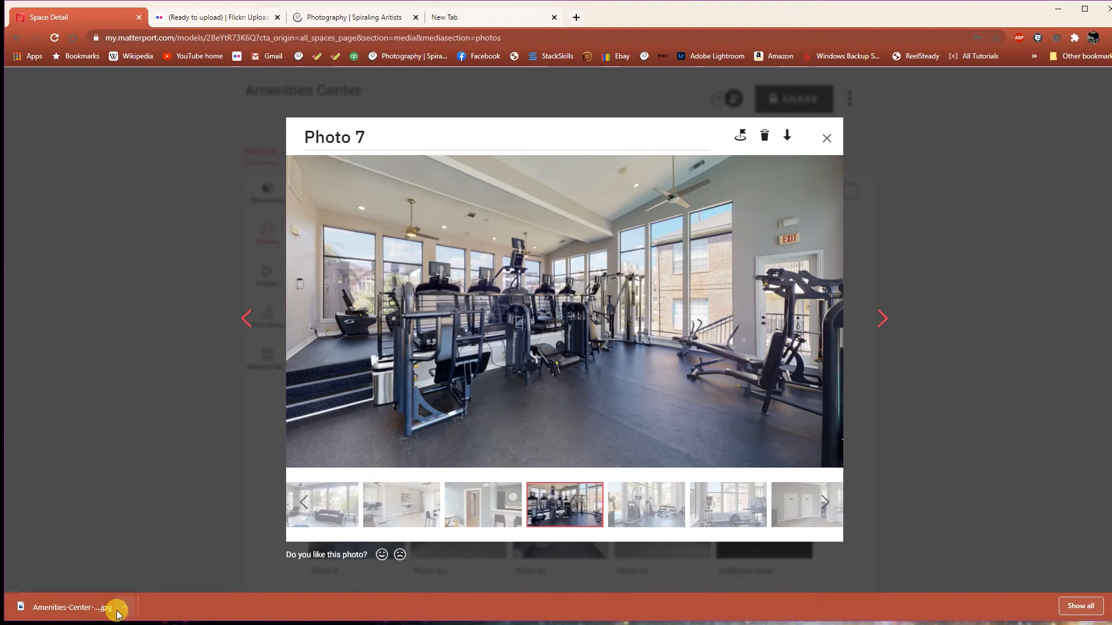
- Locate the downloaded Amenities-Center-Photo-7 file in its folder, view the image, and return to the space's photo gallery
left_click(123, 610)
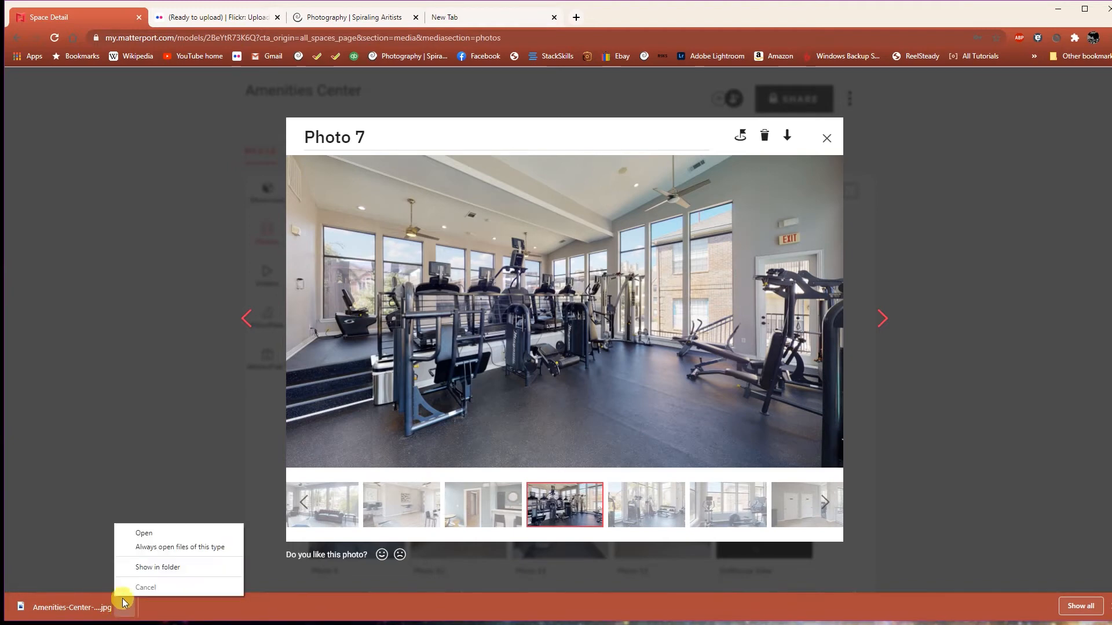
left_click(168, 574)
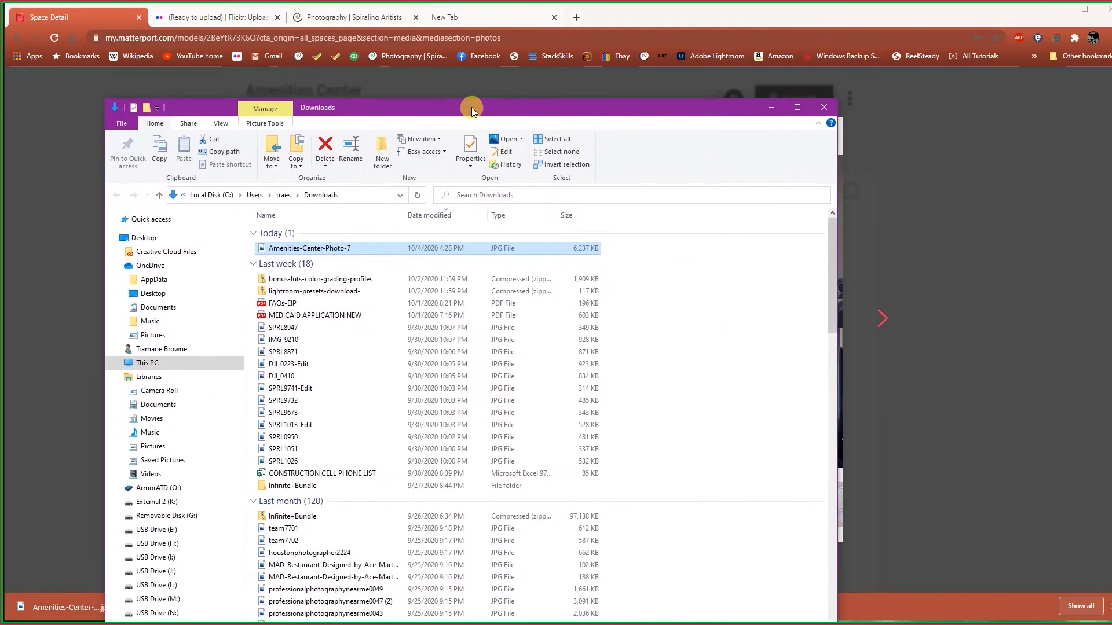
double_click(471, 107)
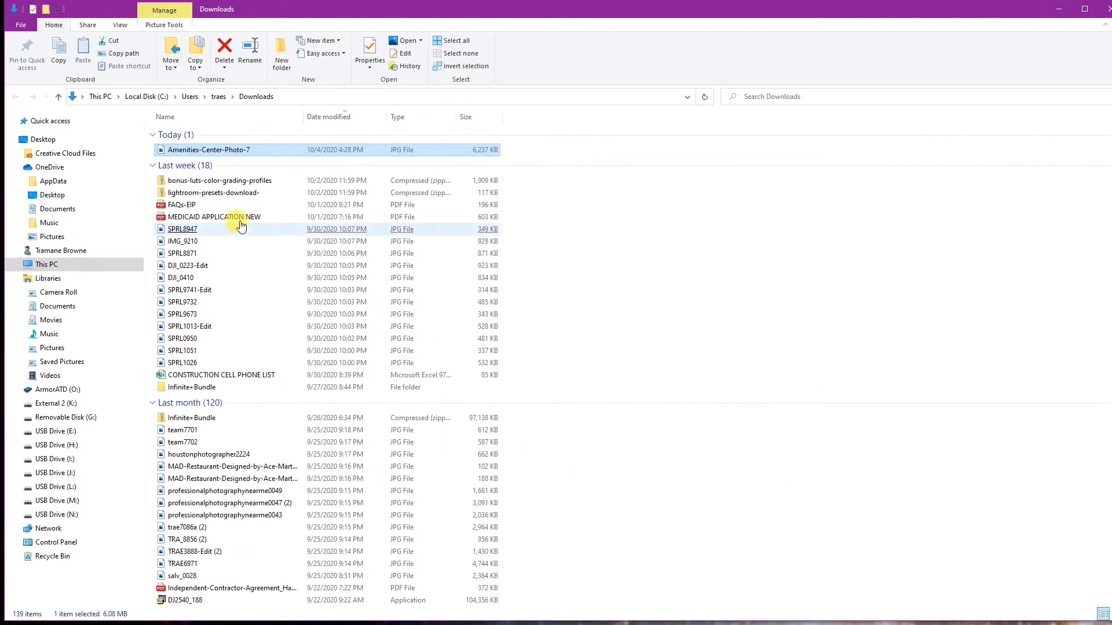
double_click(203, 149)
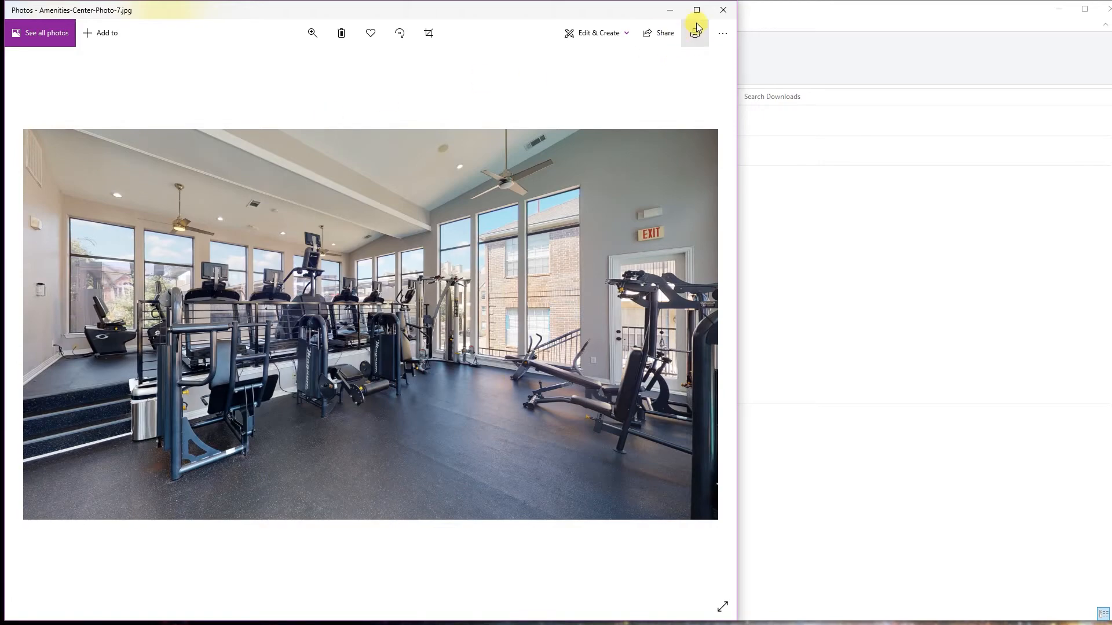
left_click(723, 10)
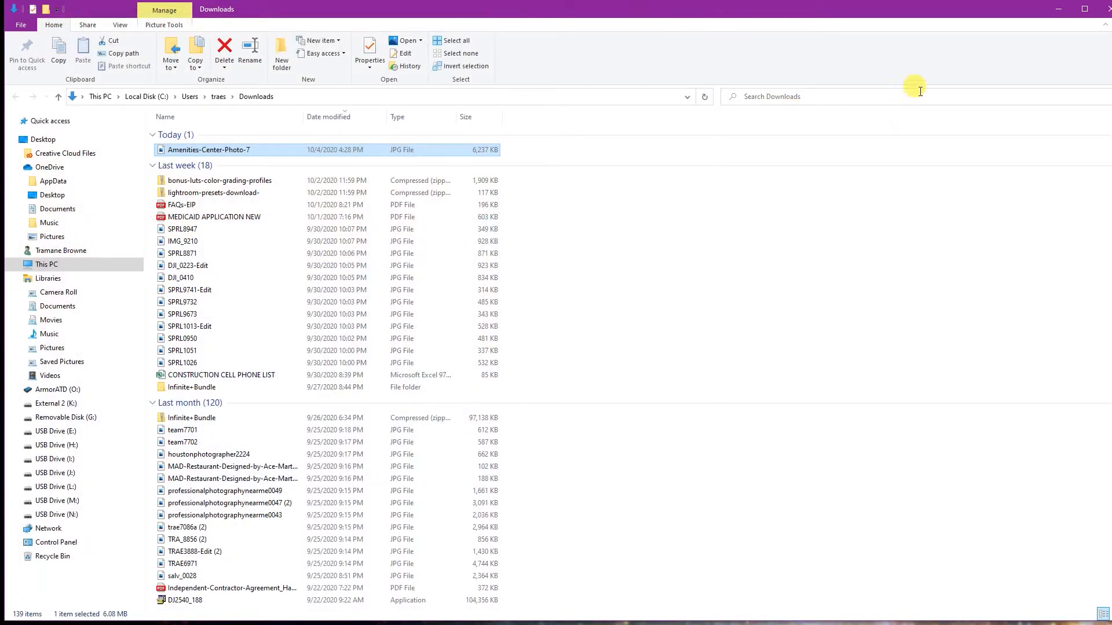
left_click(1059, 9)
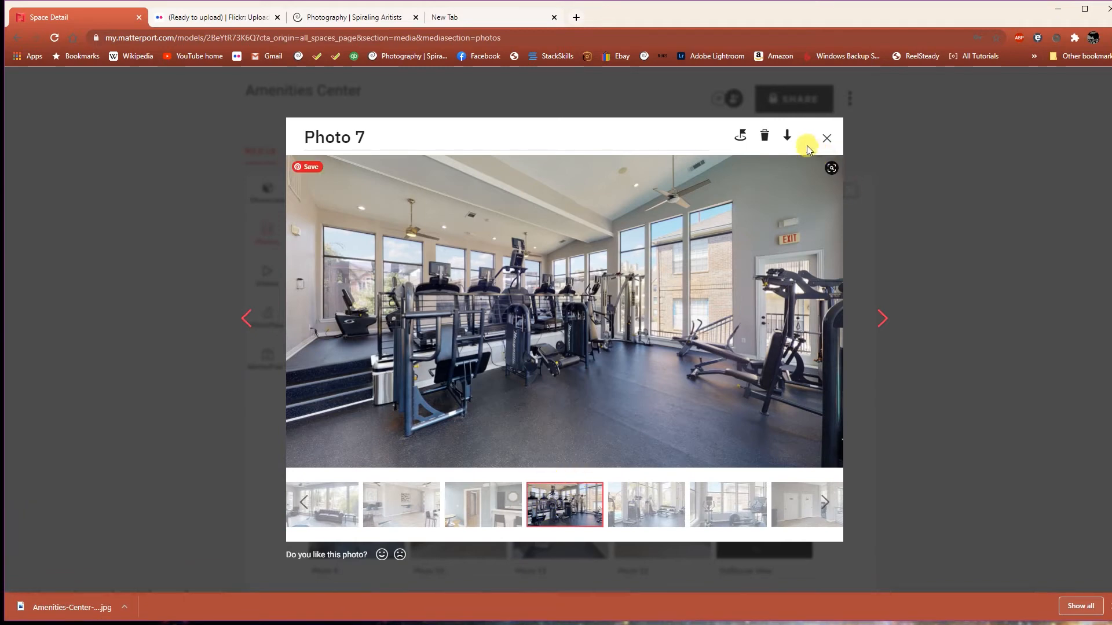
left_click(825, 139)
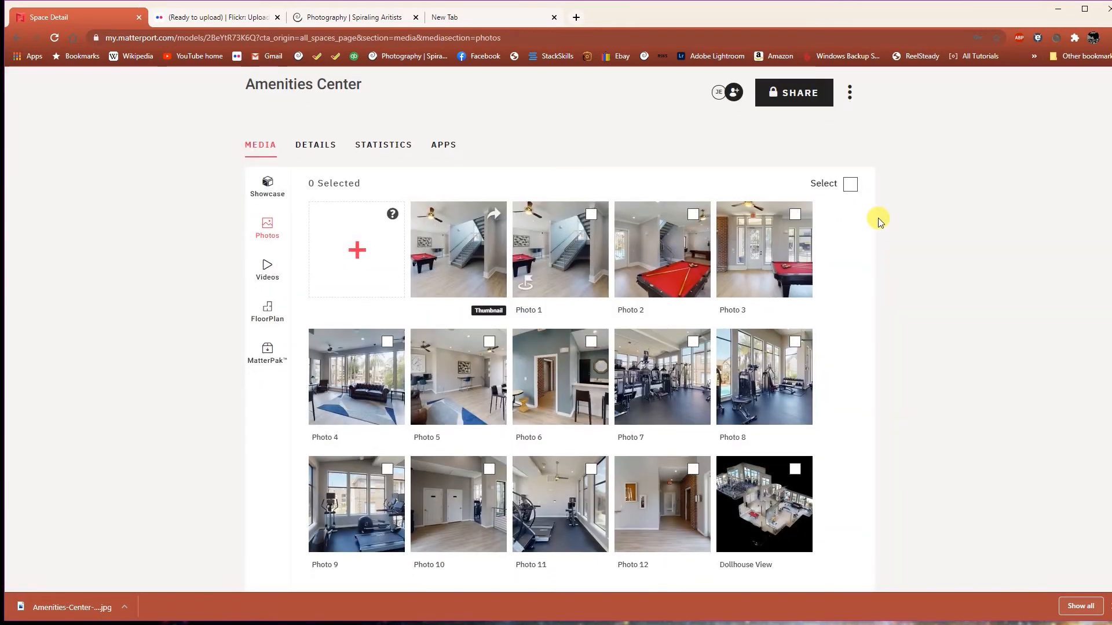
scroll(878, 220, "up", 1)
left_click(849, 248)
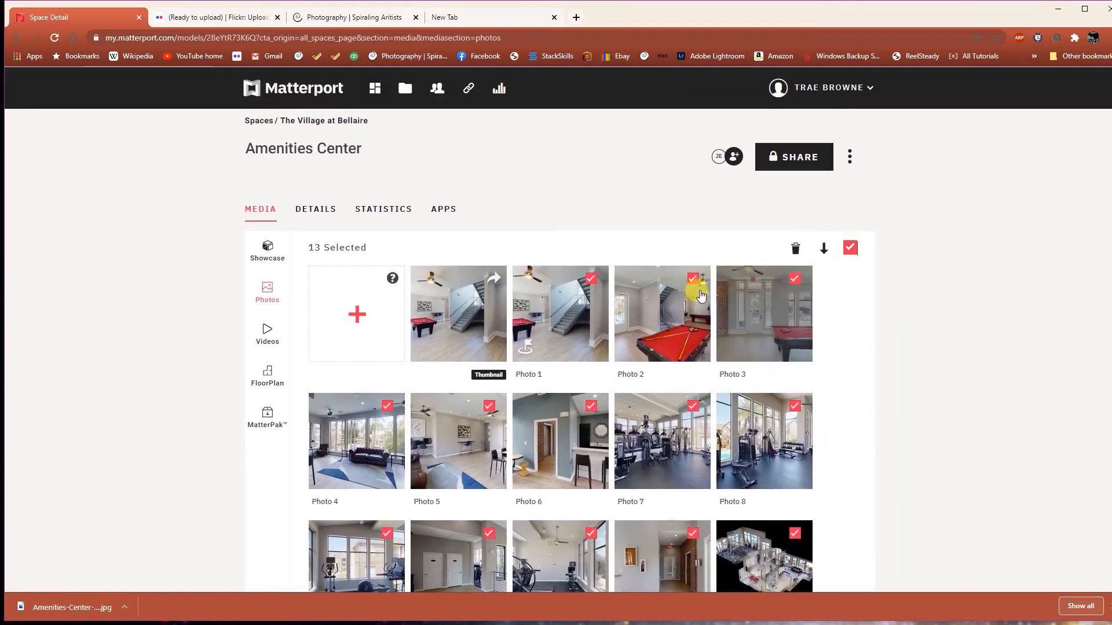
left_click(590, 279)
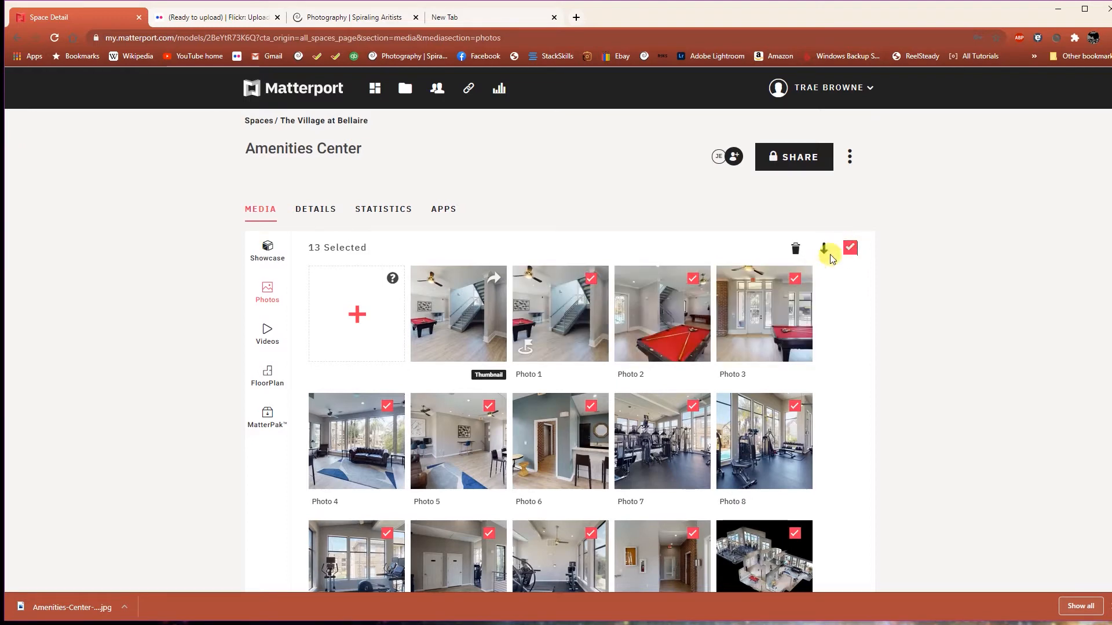
left_click(849, 249)
- Select only Photos 2, 3, 6, 7, 8, 11 and 12 plus the Dollhouse View in the photo gallery
left_click(795, 278)
left_click(693, 279)
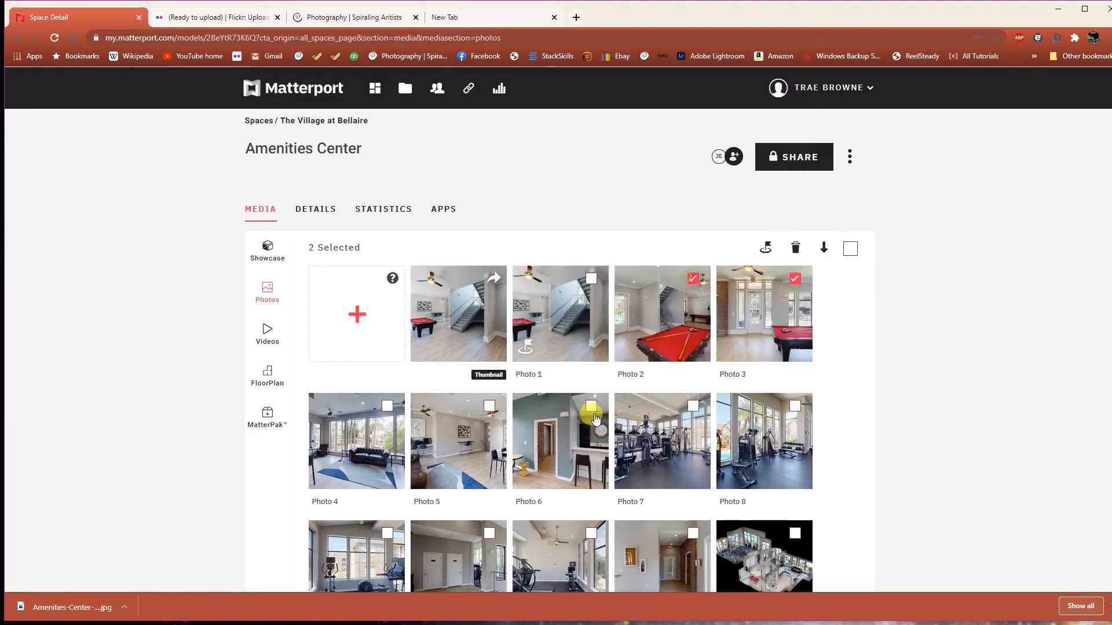
left_click(591, 406)
left_click(794, 406)
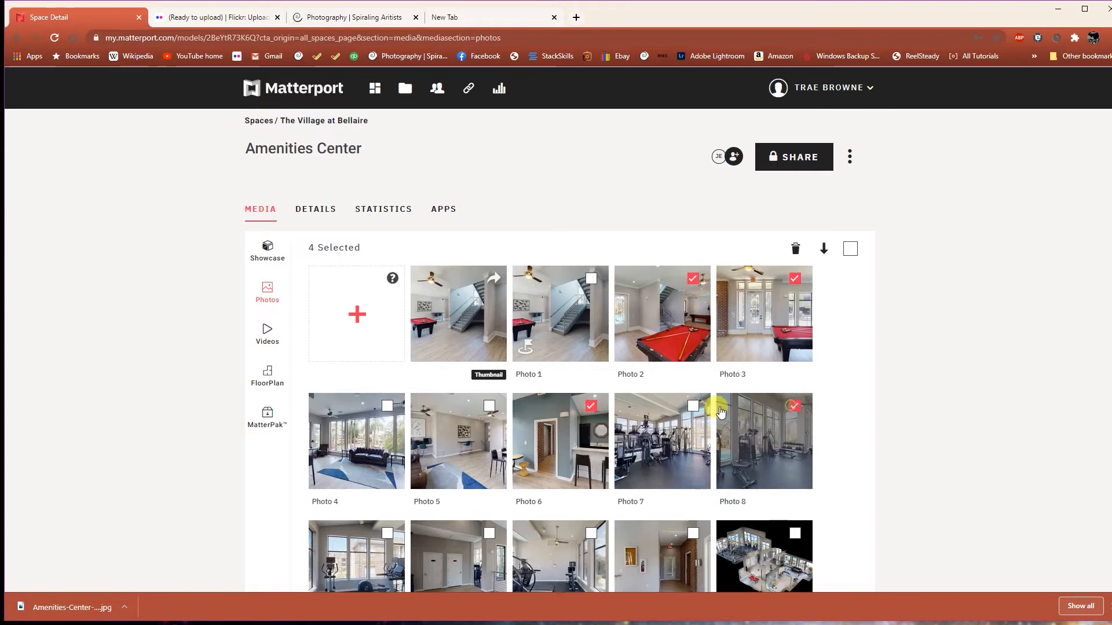
left_click(694, 406)
scroll(689, 405, "down", 2)
left_click(591, 419)
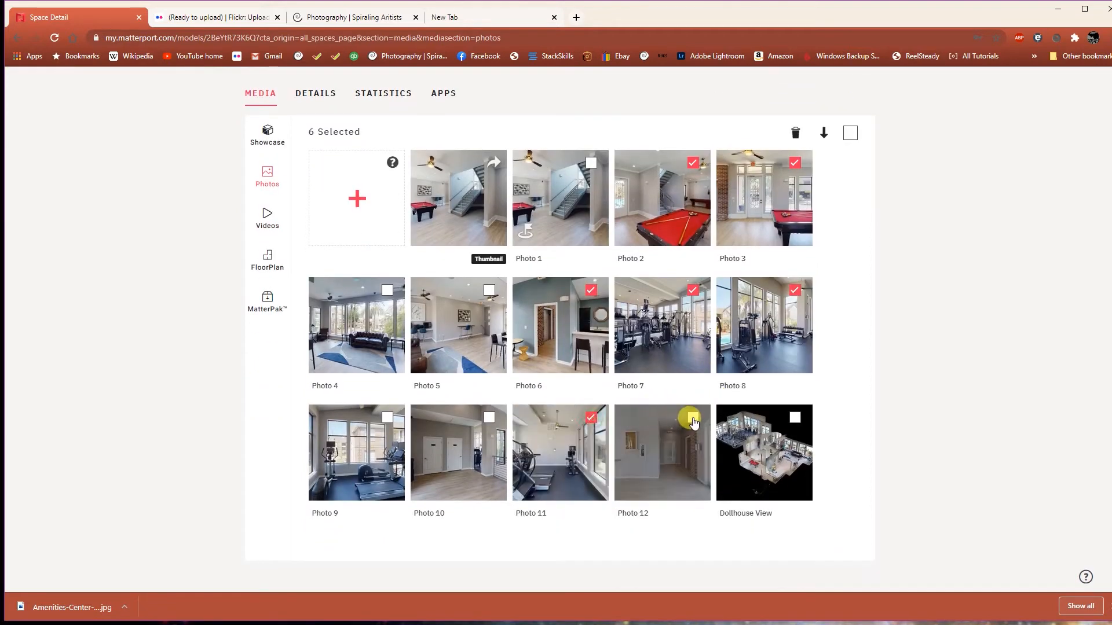
left_click(694, 418)
left_click(794, 417)
scroll(843, 297, "up", 1)
scroll(843, 297, "up", 1)
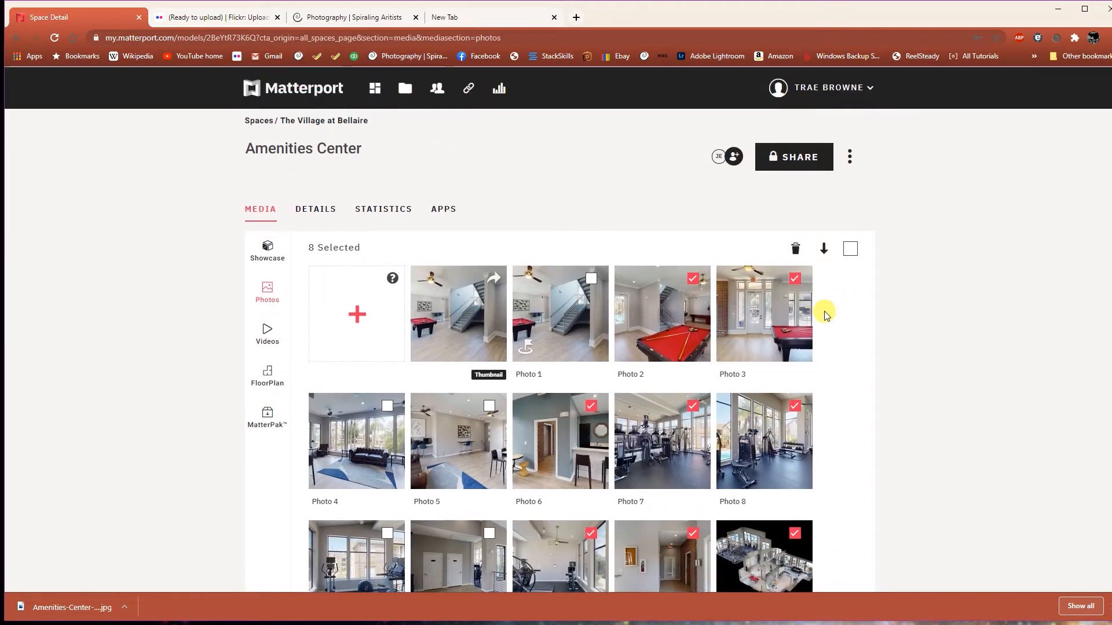
- Select all photos of the space and request their download in the Web size, 1280 x 720px
left_click(849, 249)
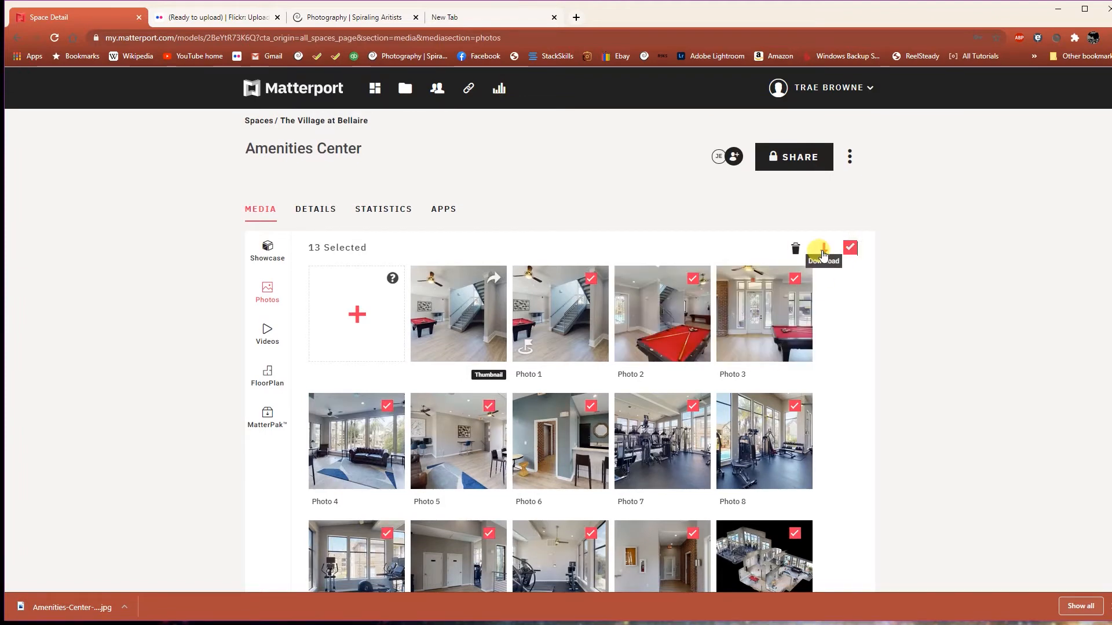
left_click(823, 251)
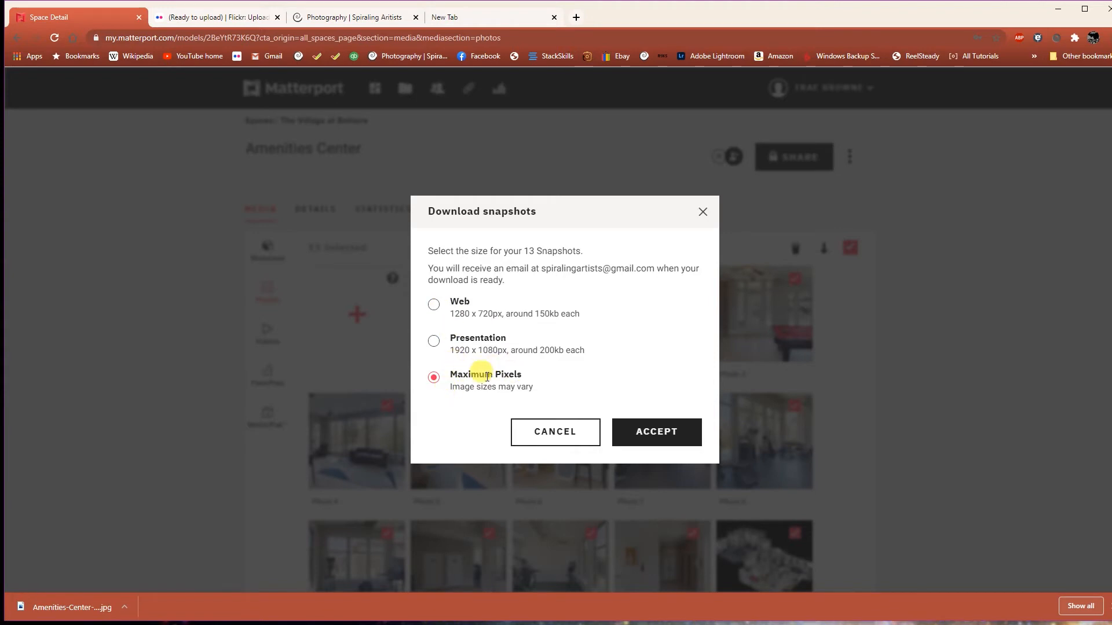
left_click(434, 306)
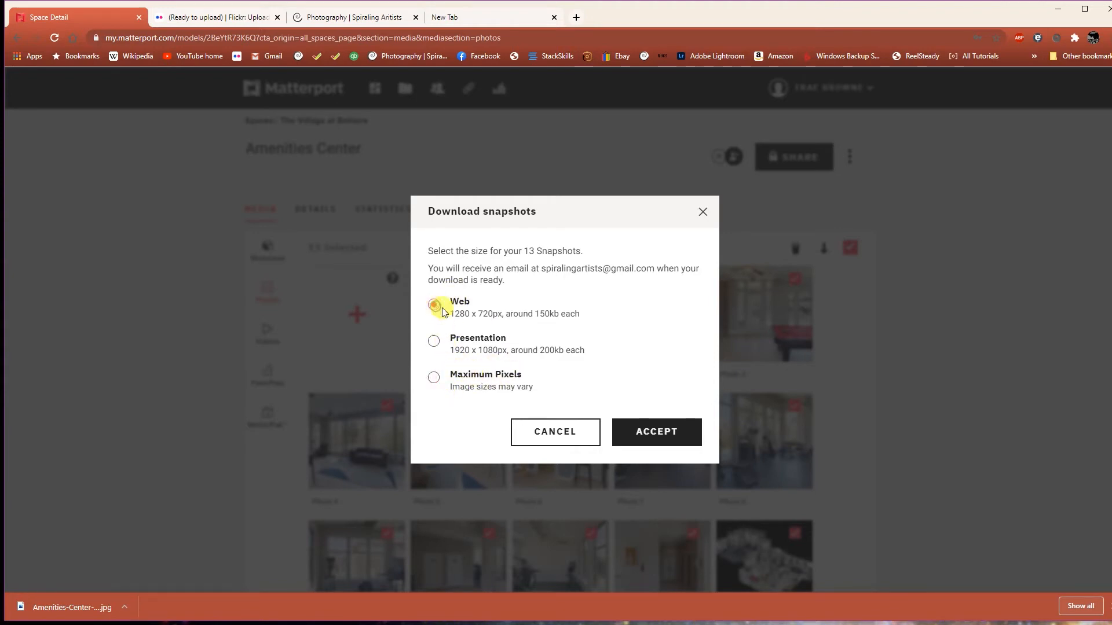
left_click(670, 438)
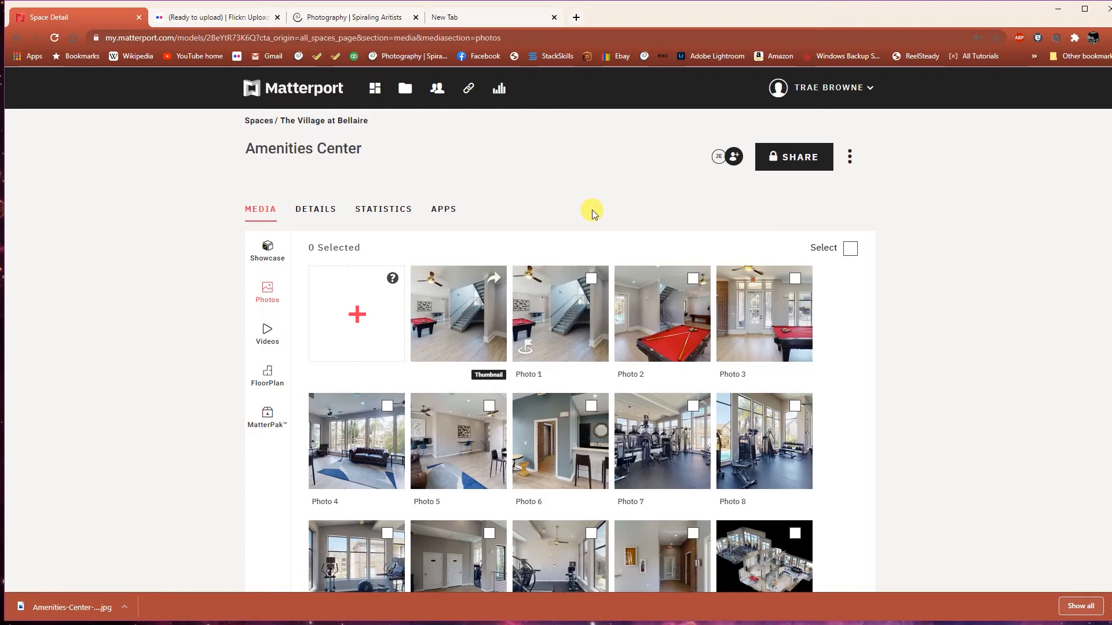
- Switch to Gmail, open the Matterport email "Amenities Center" snapshots are ready, and download the snapshots from it
left_click(497, 16)
left_click(258, 55)
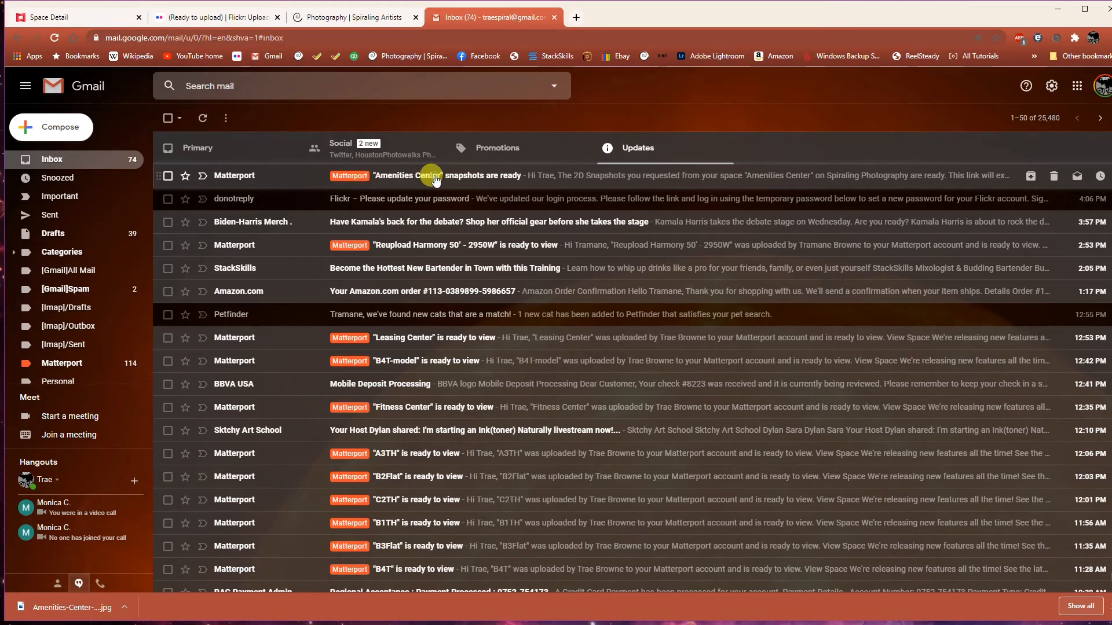
left_click(436, 181)
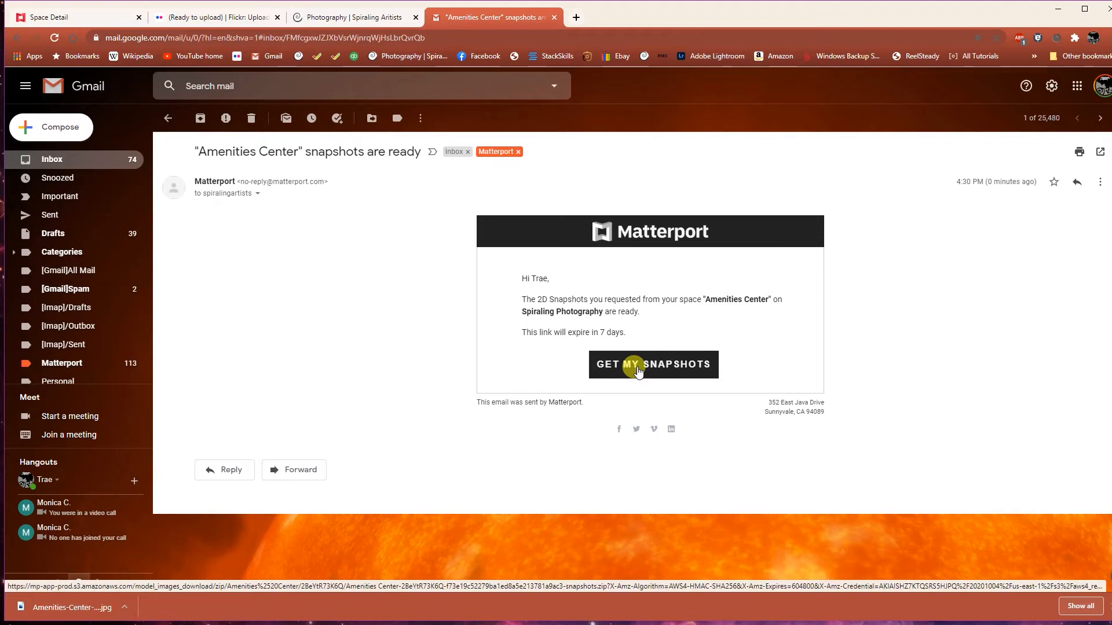
left_click(608, 372)
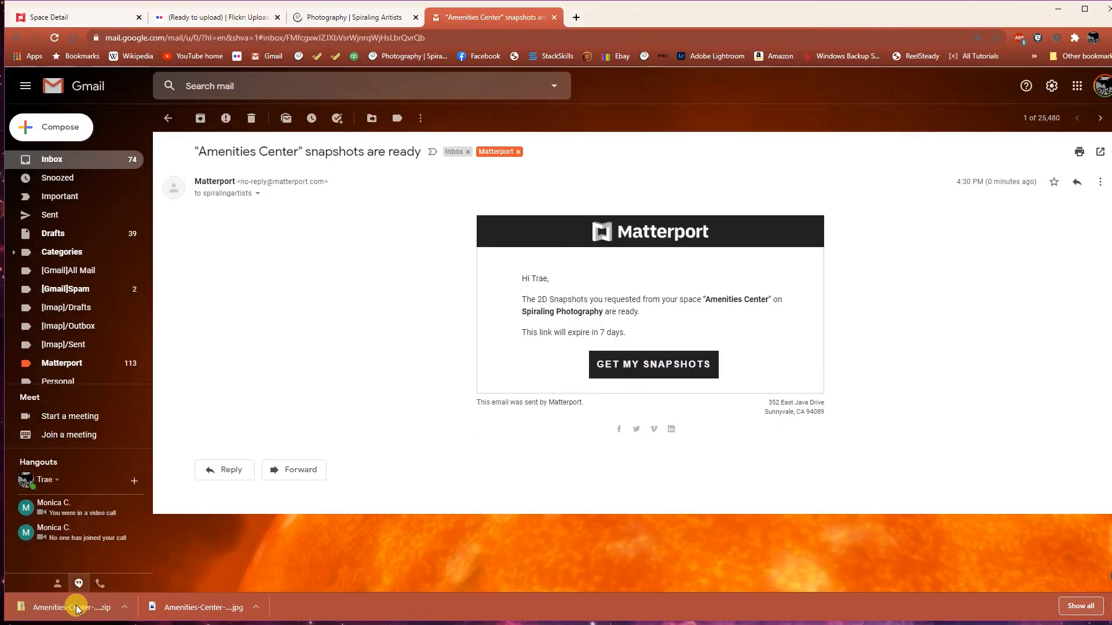
- Locate the downloaded Amenities-Center zip file in the Downloads folder and extract all its contents
left_click(124, 608)
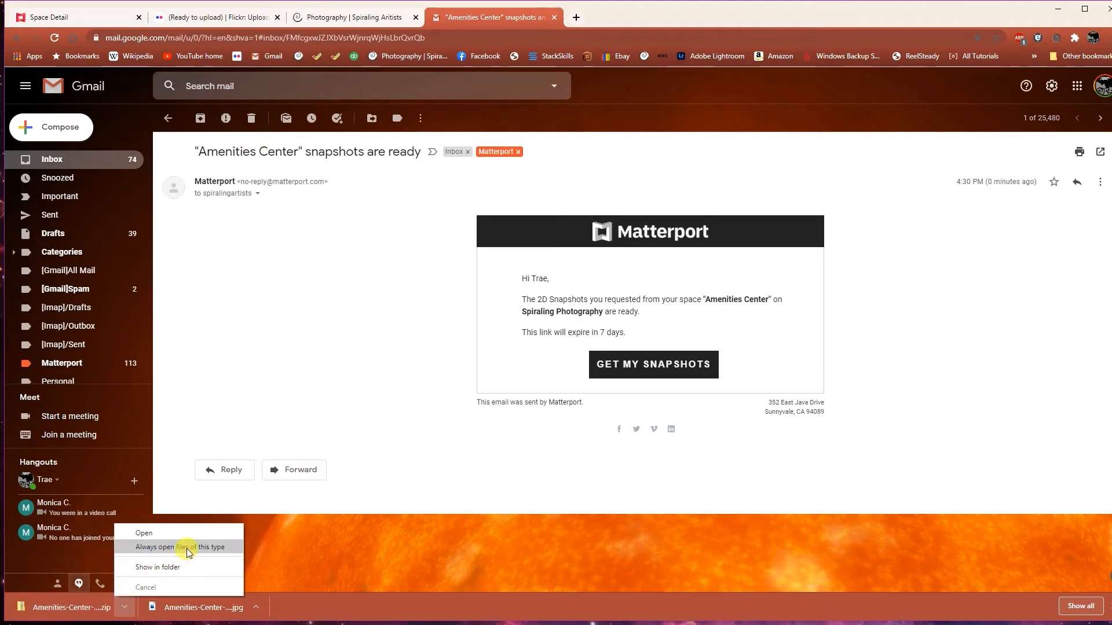
left_click(171, 568)
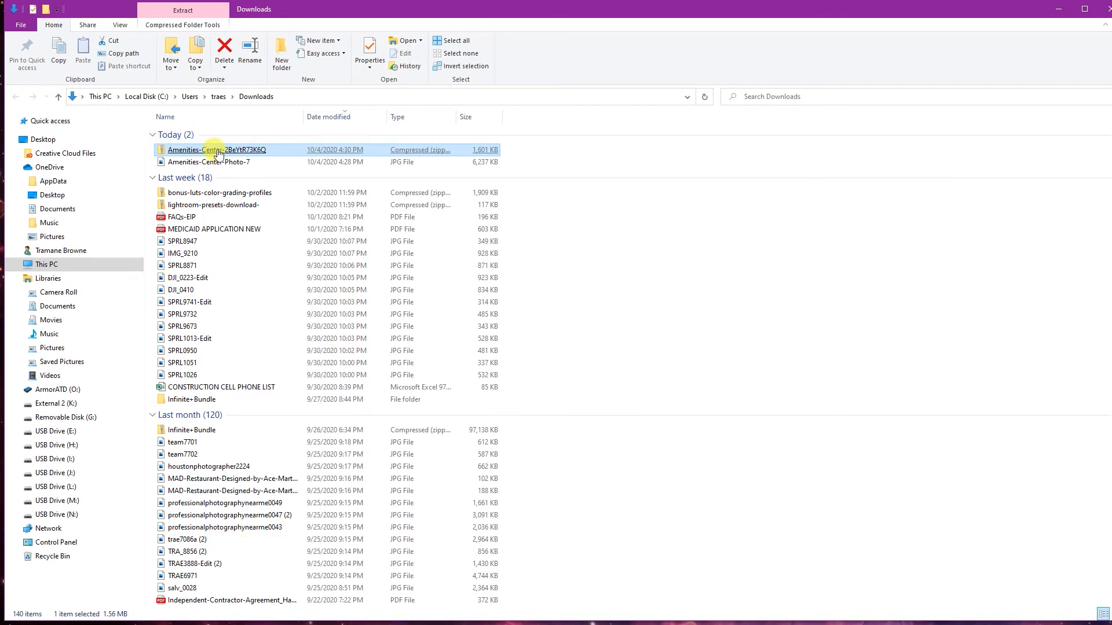
right_click(203, 151)
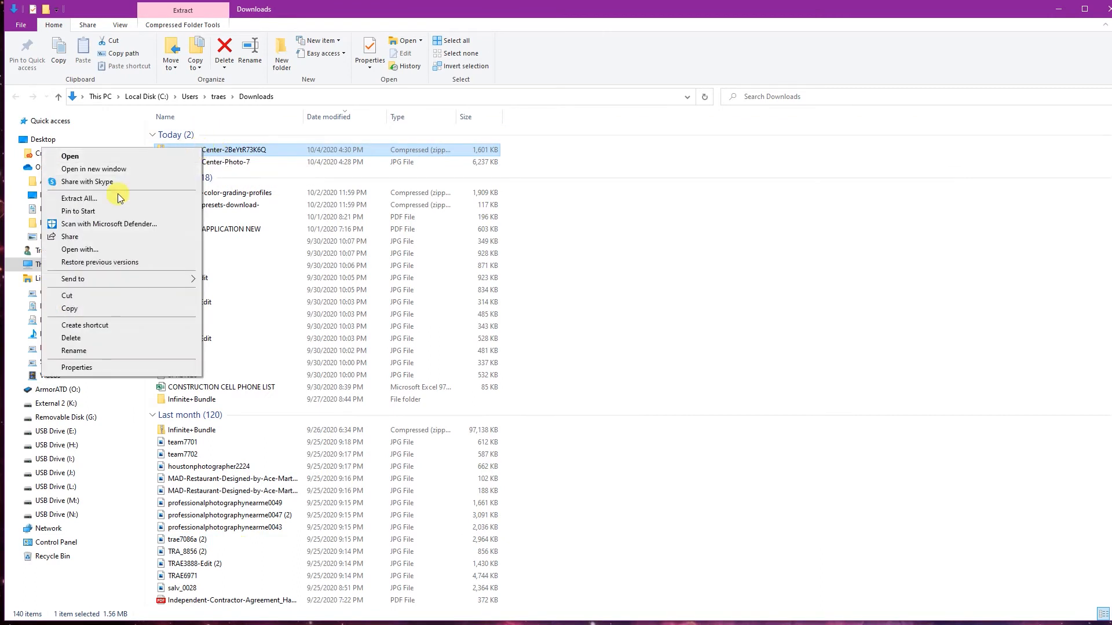
left_click(73, 198)
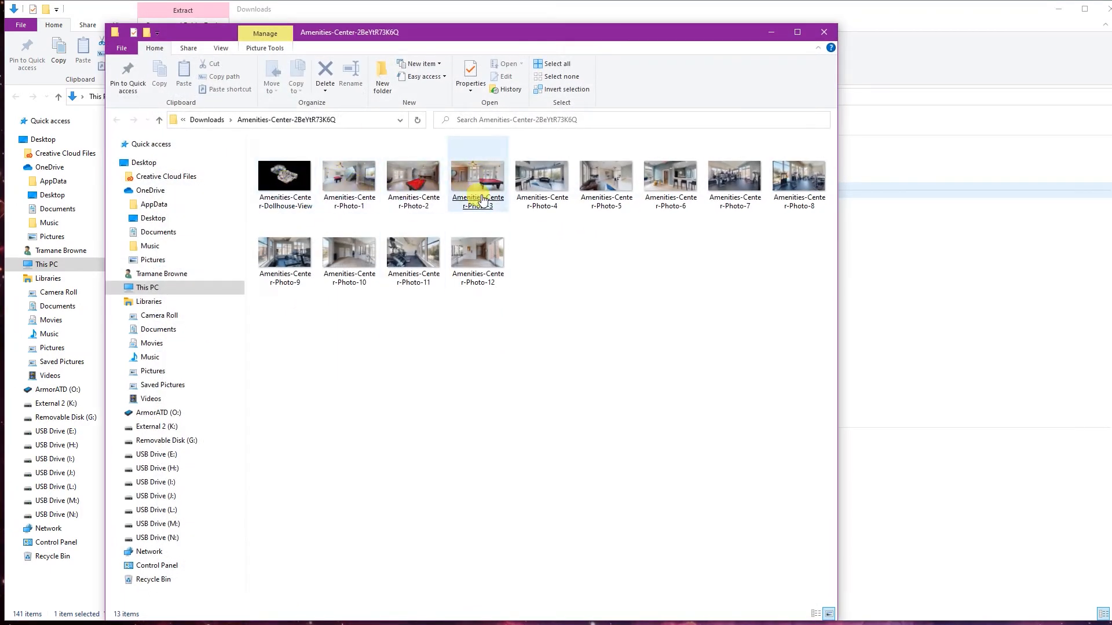
- Check the file properties of the extracted Amenities-Center-Photo-1 image and close them
left_click(352, 195)
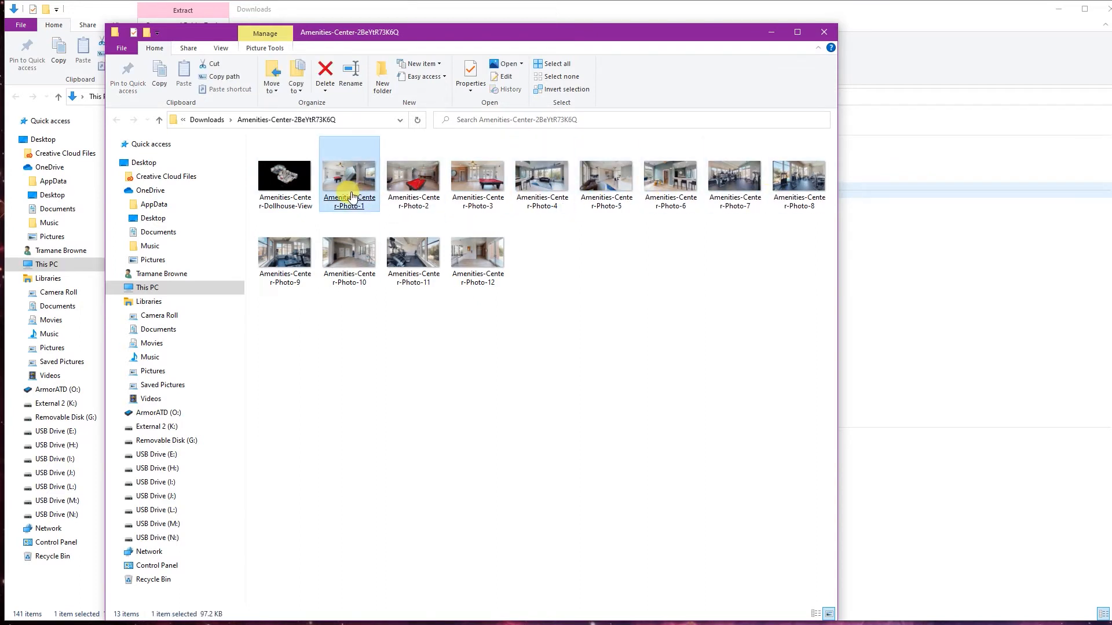
right_click(351, 194)
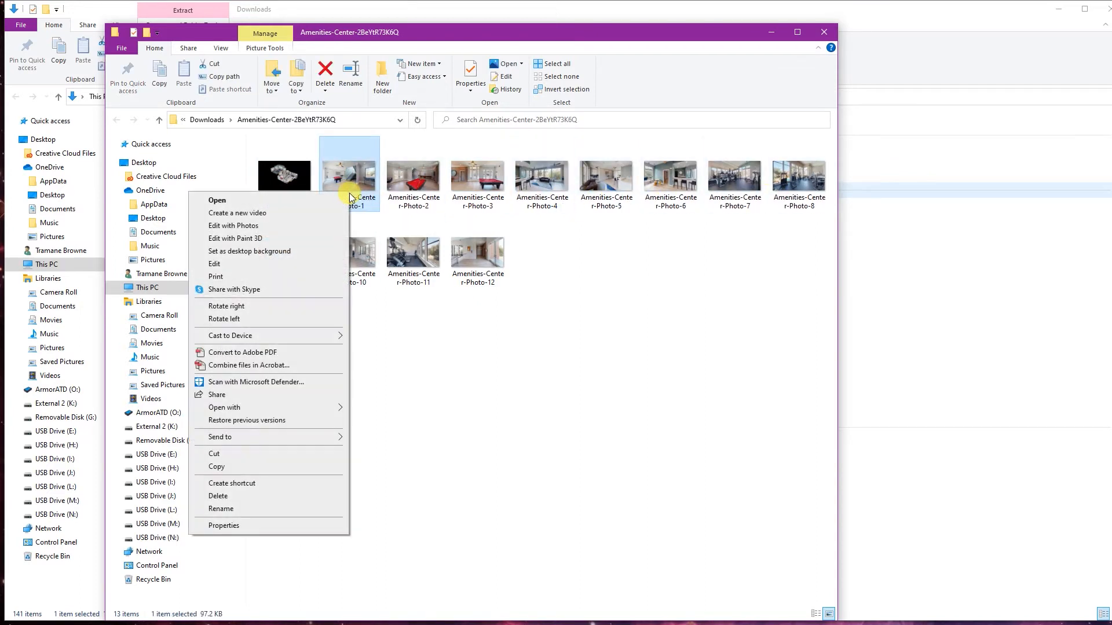
left_click(243, 526)
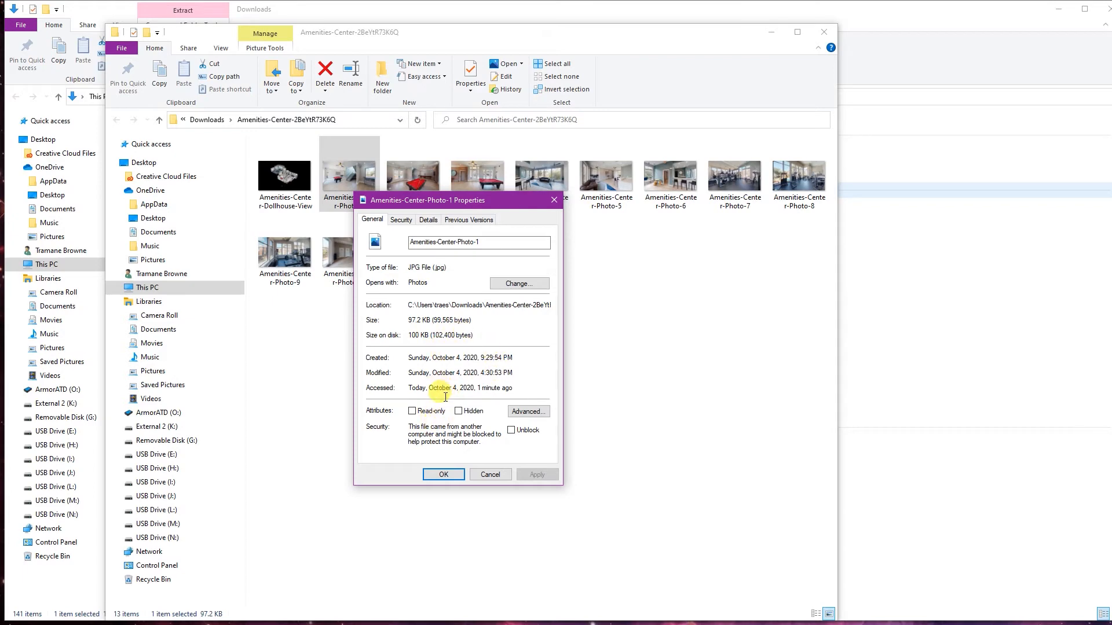
left_click(443, 474)
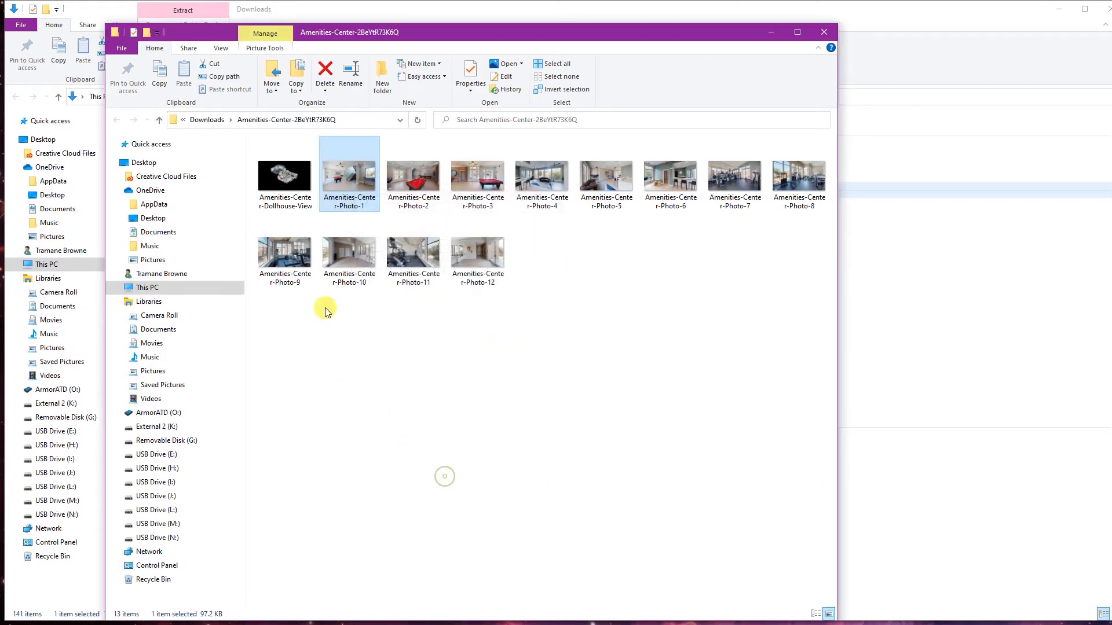
- View the extracted Amenities-Center-Photo-2 image, and close it along with both folder windows
double_click(419, 182)
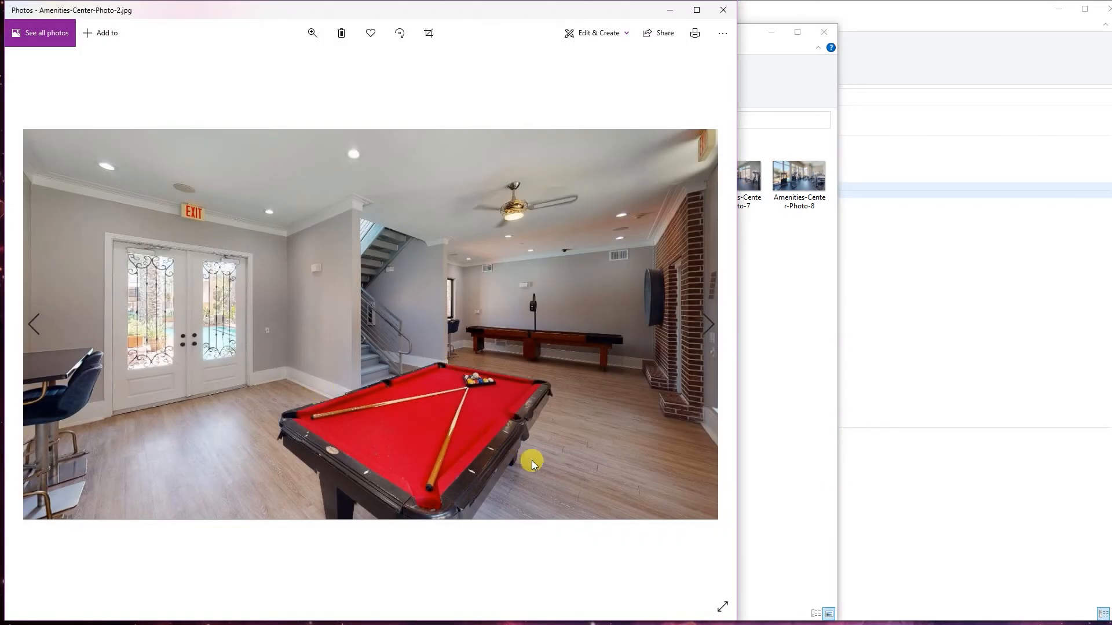
left_click(723, 10)
left_click(829, 36)
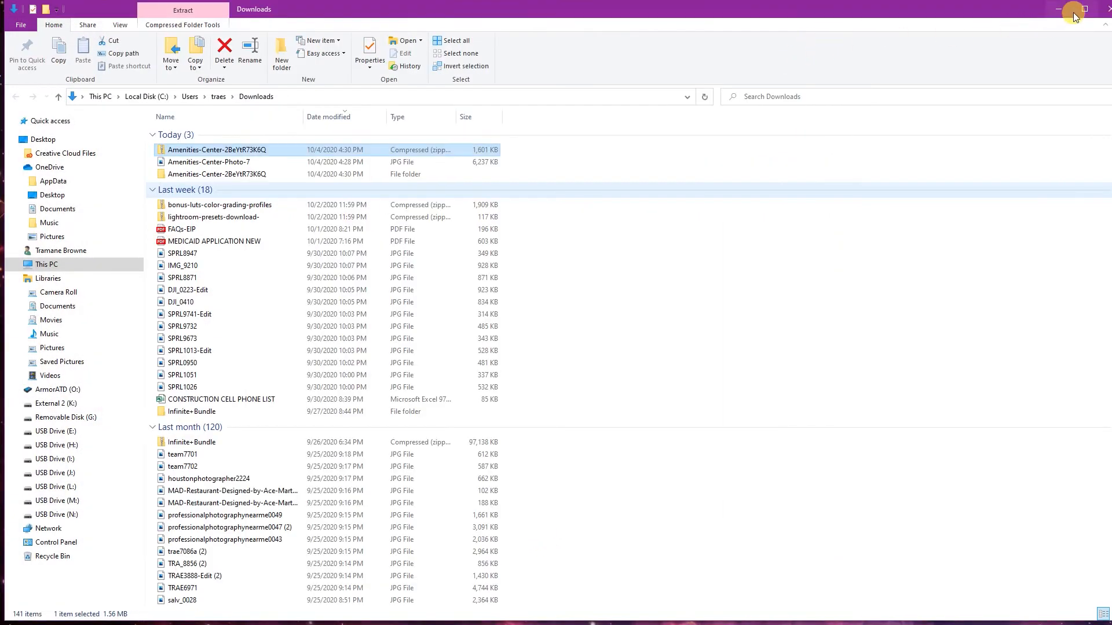
left_click(1103, 9)
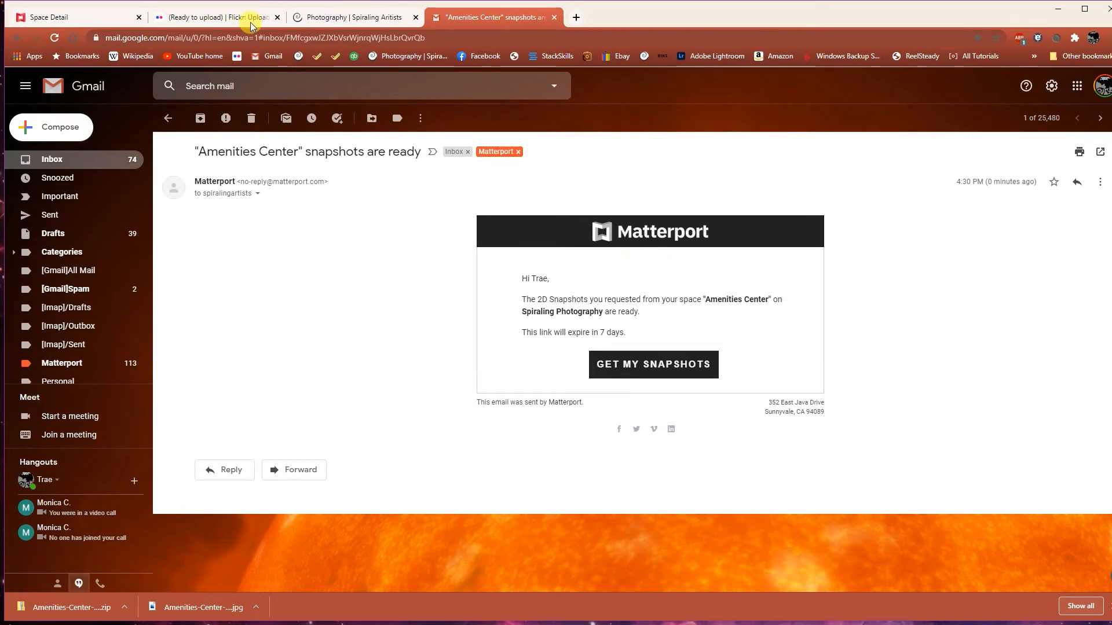
- Return to the Amenities Center space page and download its LONG INTRO - 480p MP4 video
left_click(87, 17)
scroll(753, 261, "down", 2)
scroll(840, 284, "up", 1)
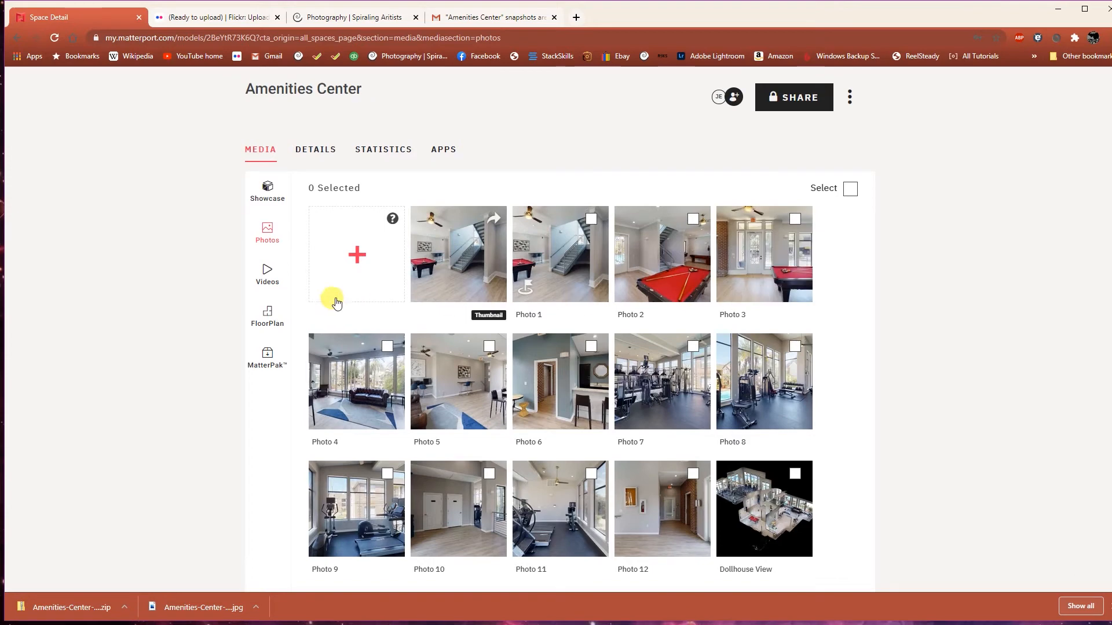
left_click(264, 272)
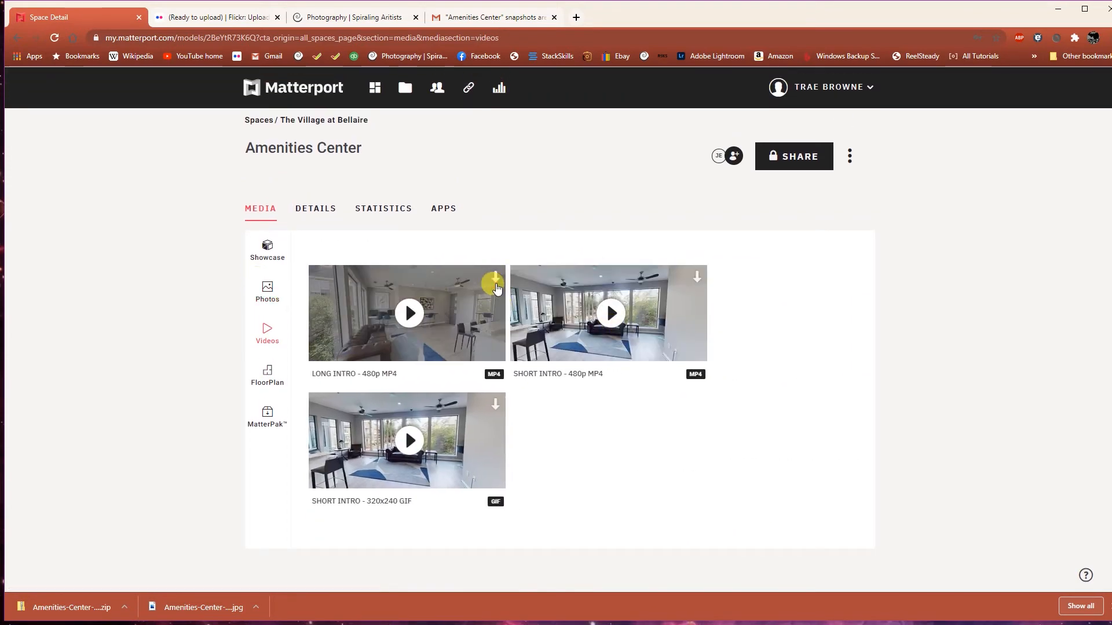
left_click(495, 283)
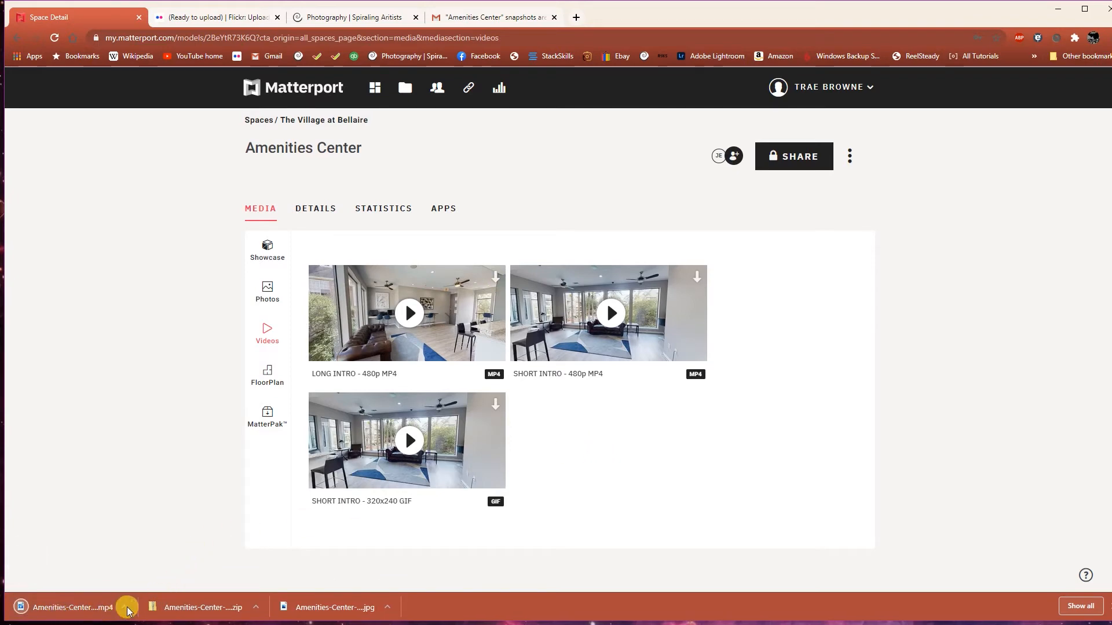
- Locate the downloaded LONG INTRO video in its folder, play it, and return to the space's videos
left_click(123, 608)
left_click(168, 566)
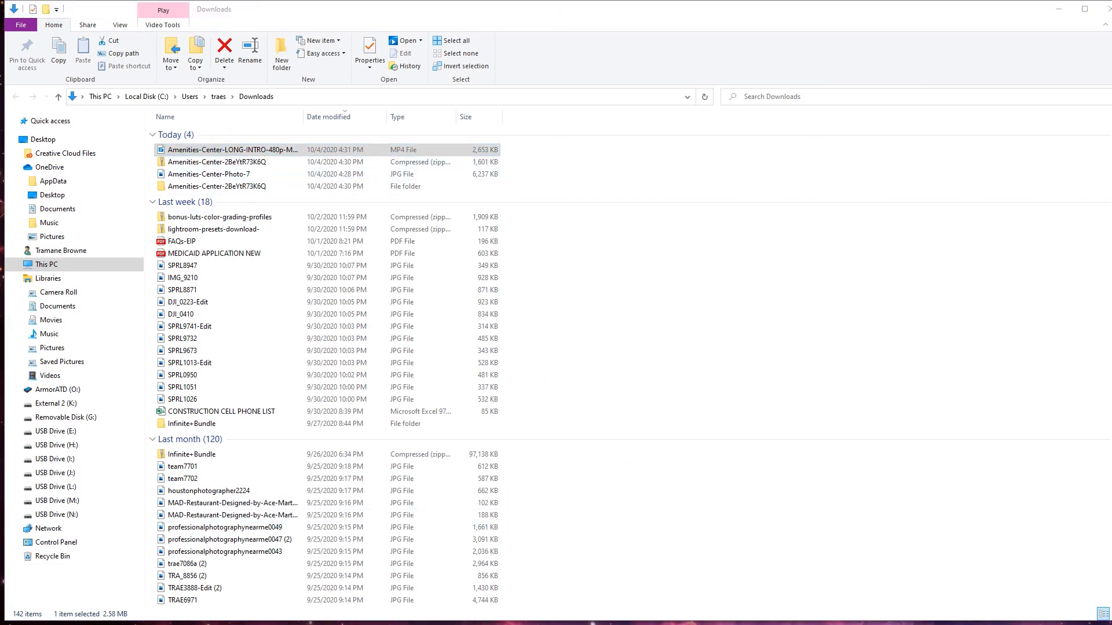
left_click_drag(0, 172, 579, 1)
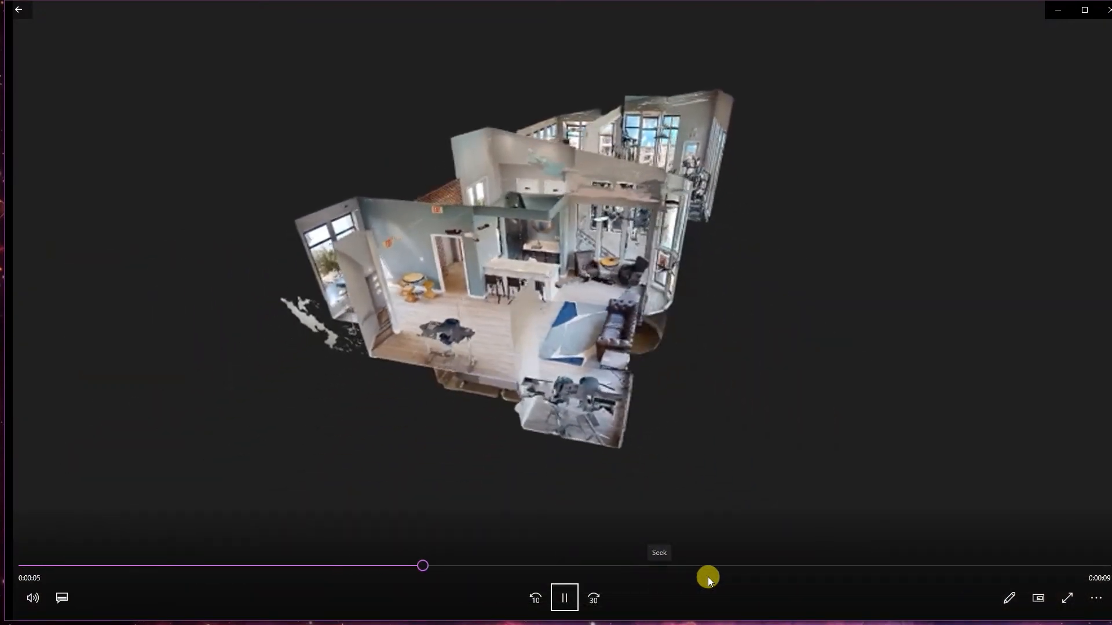
left_click(1105, 10)
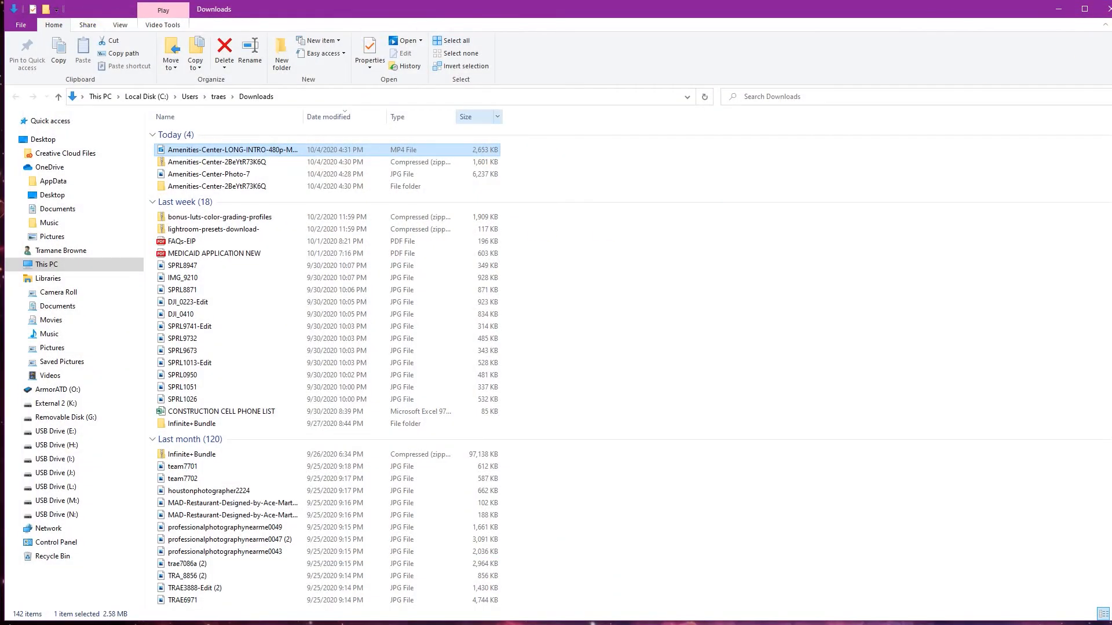
left_click(1105, 9)
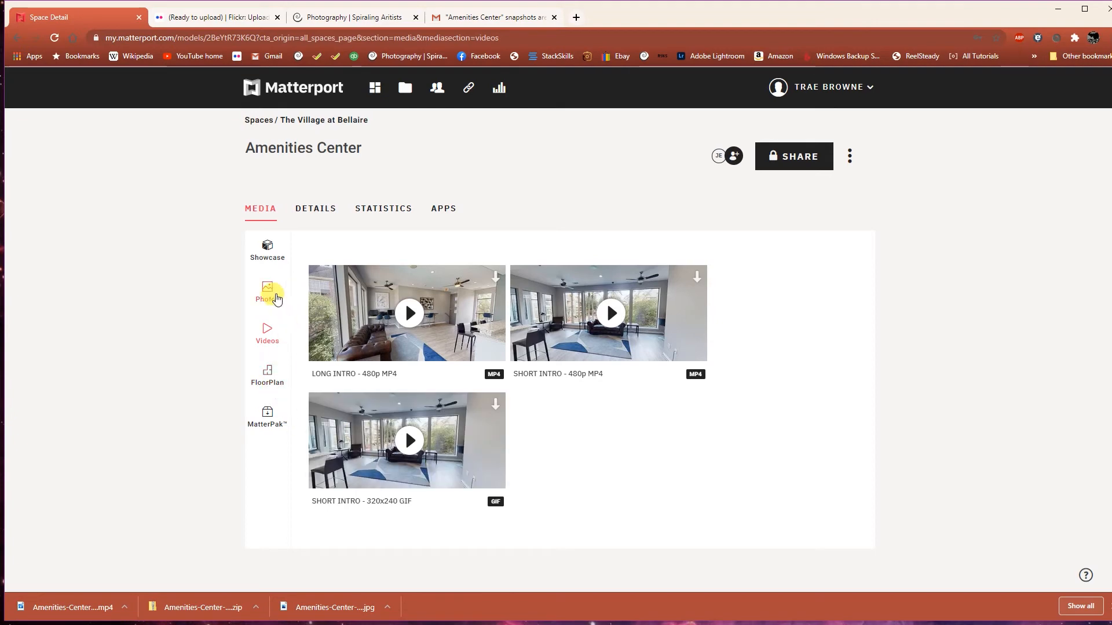
- Review the space's floor plan ordering information and browse Matterport's linked Schematic Floor Plans page
left_click(264, 375)
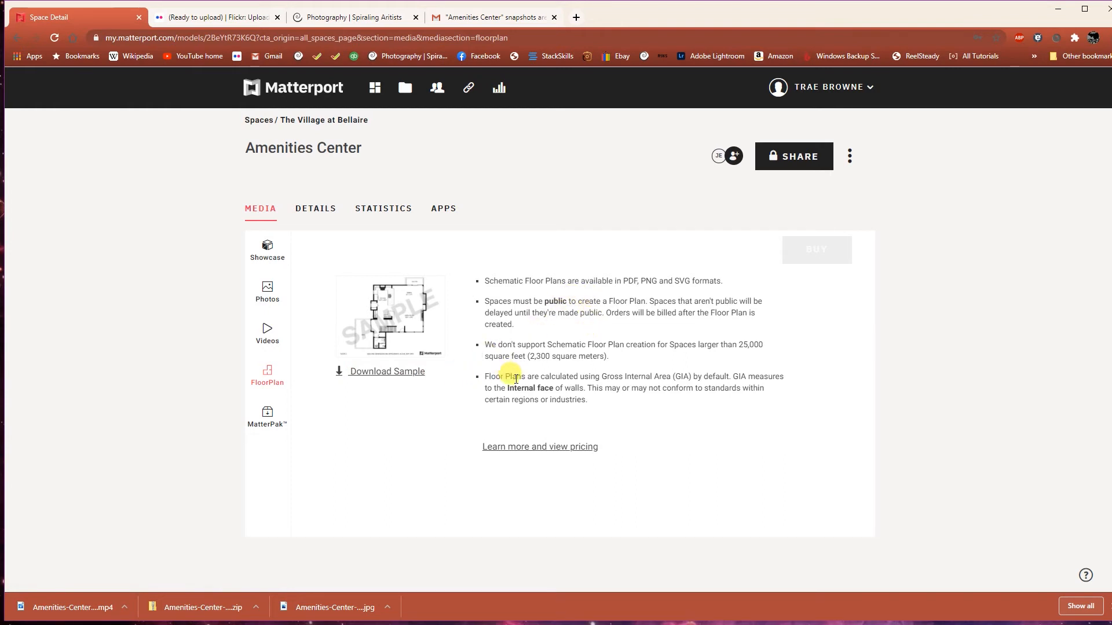
left_click(528, 447)
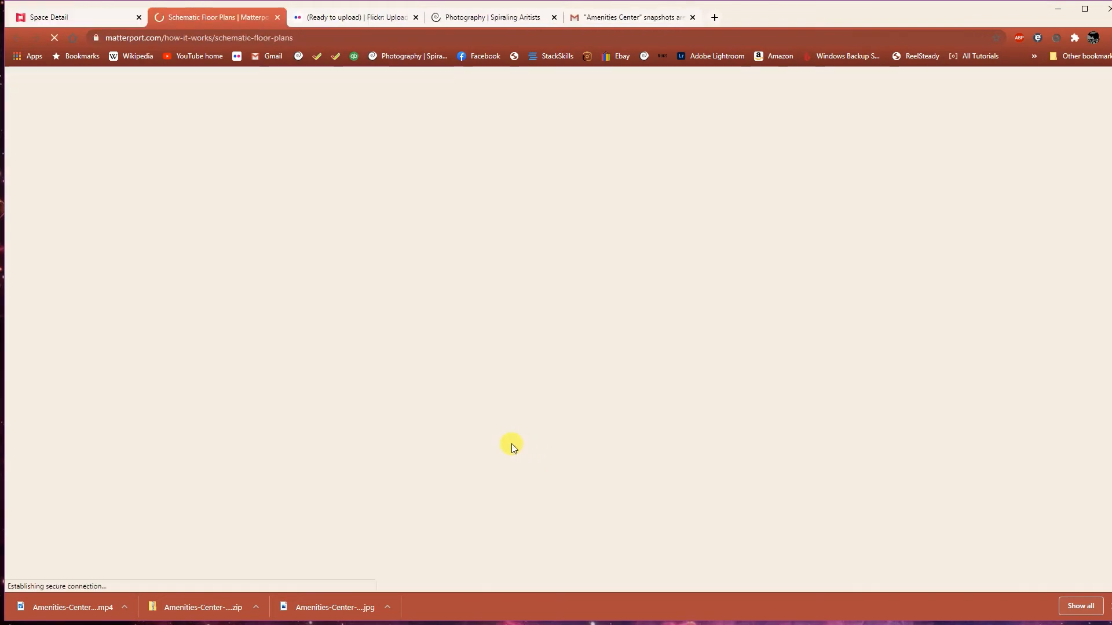
scroll(405, 382, "down", 15)
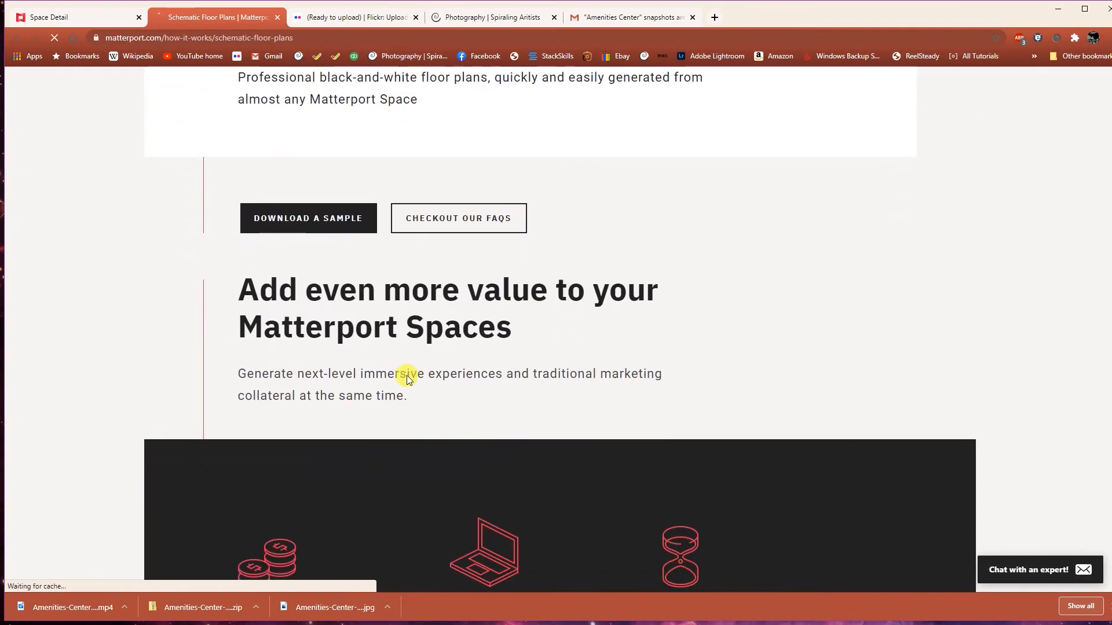
scroll(410, 382, "up", 15)
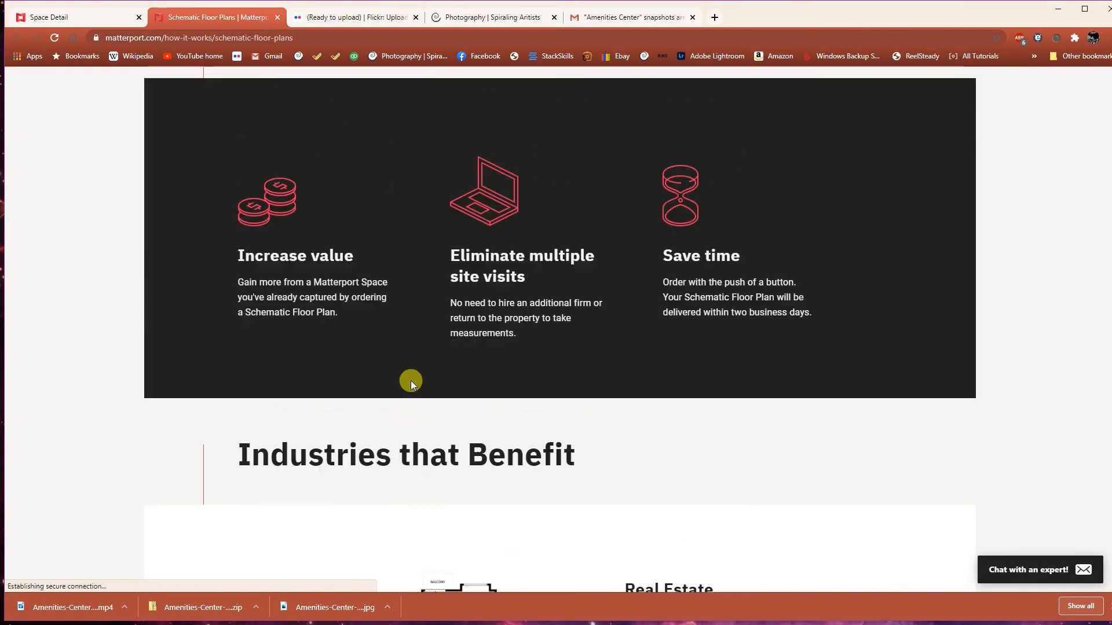
scroll(412, 383, "up", 2)
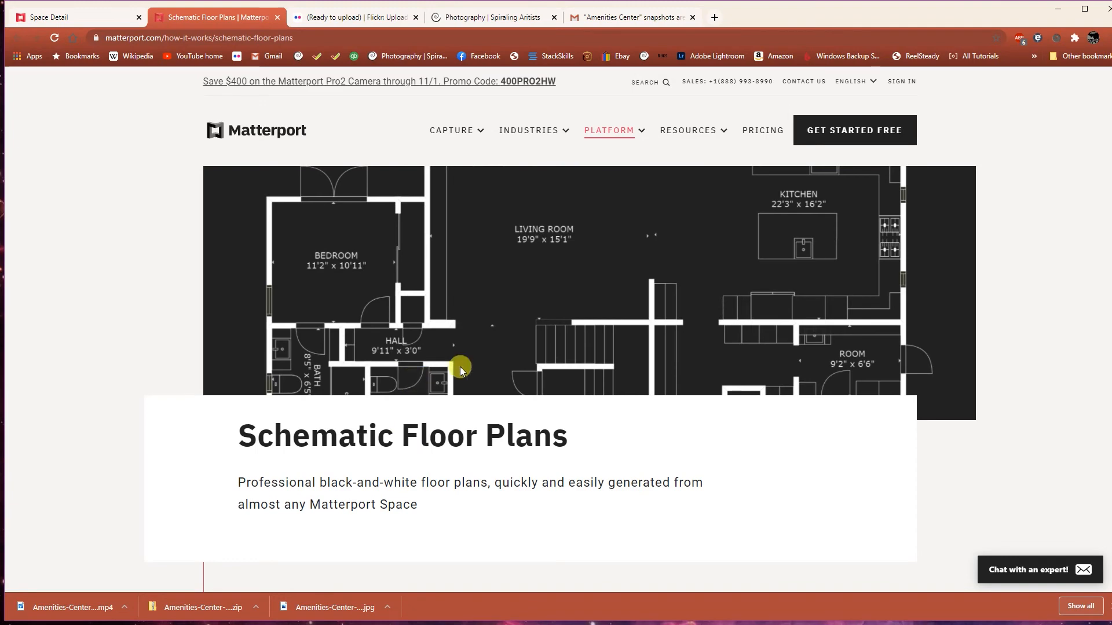
scroll(555, 360, "down", 5)
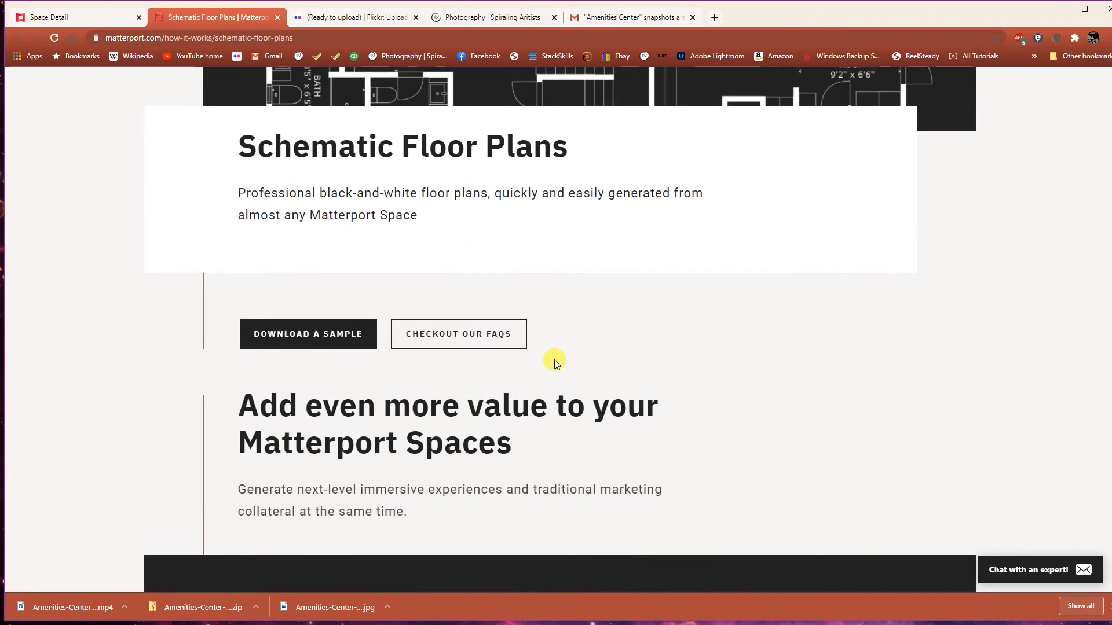
- Return to the Amenities Center space page, review its MatterPak bundle information, and reopen its Showcase
scroll(554, 359, "up", 4)
scroll(555, 359, "up", 2)
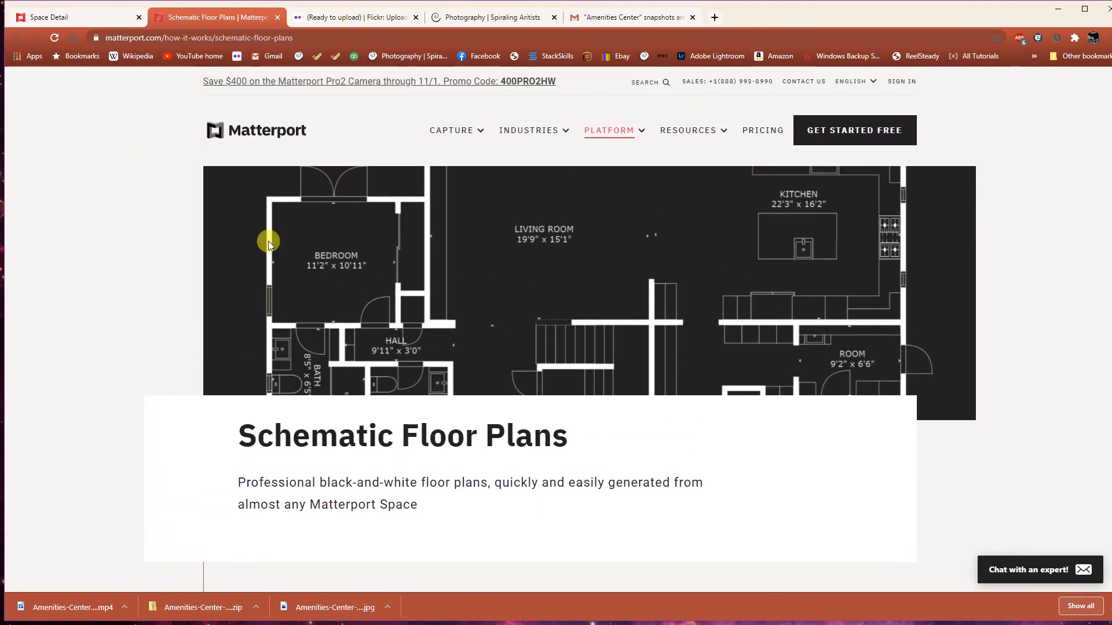
left_click(55, 17)
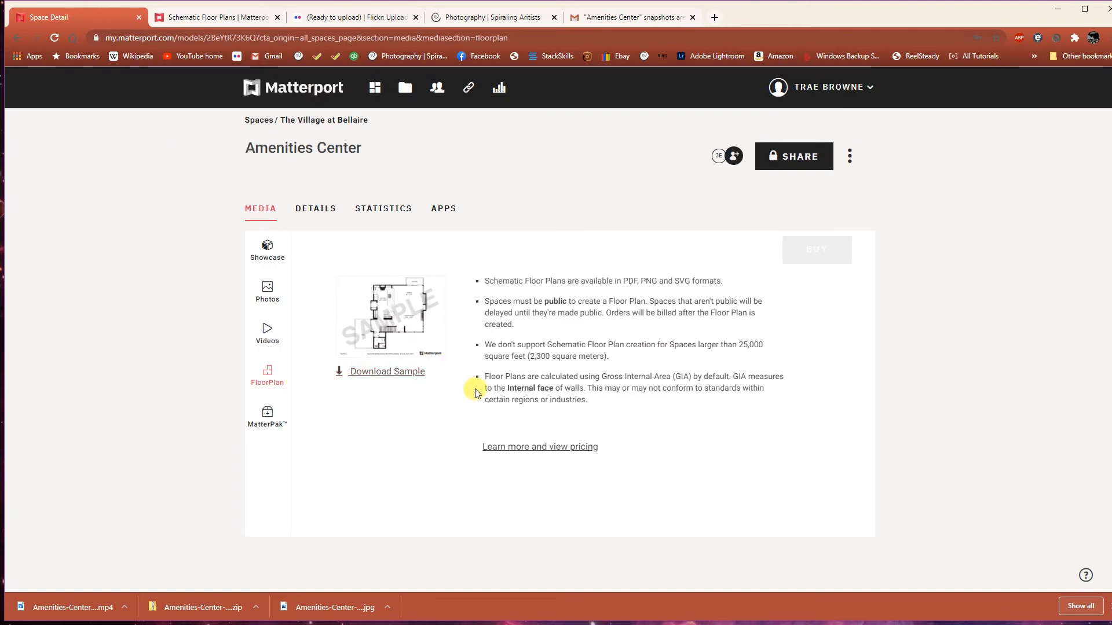
left_click(266, 413)
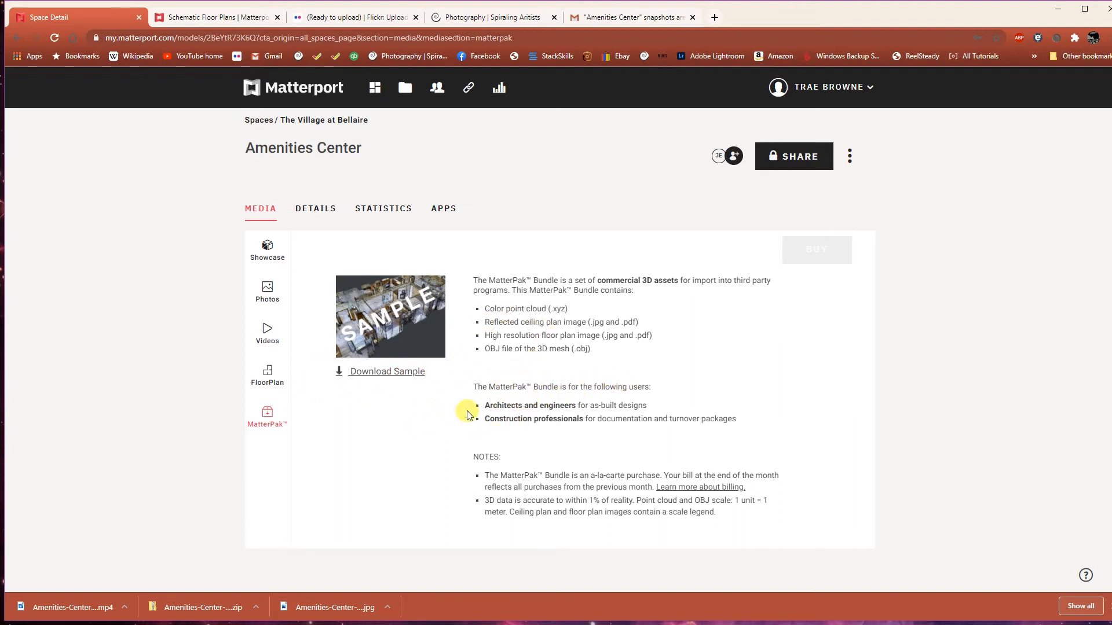
left_click(268, 250)
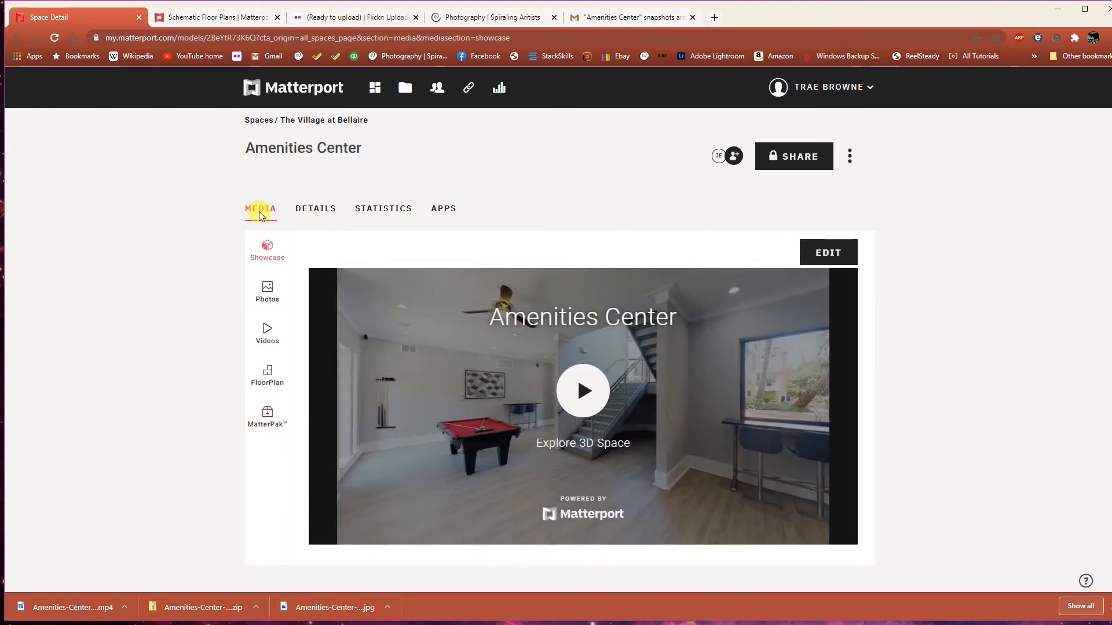
- Examine the space's details form, covering its public details, address and internal details fields
left_click(314, 211)
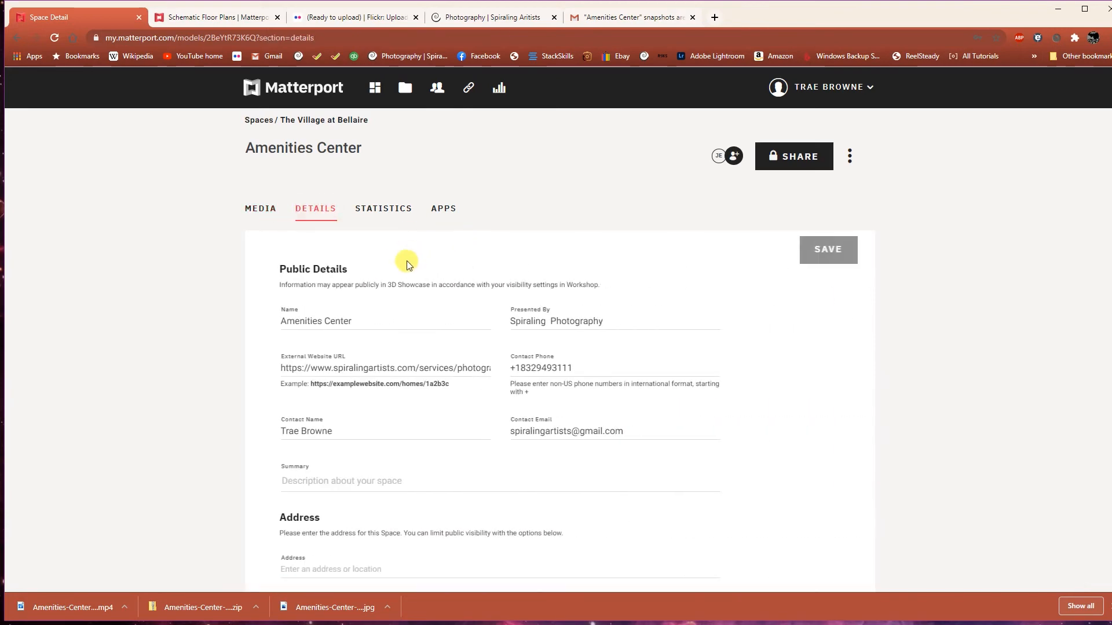
scroll(881, 341, "down", 3)
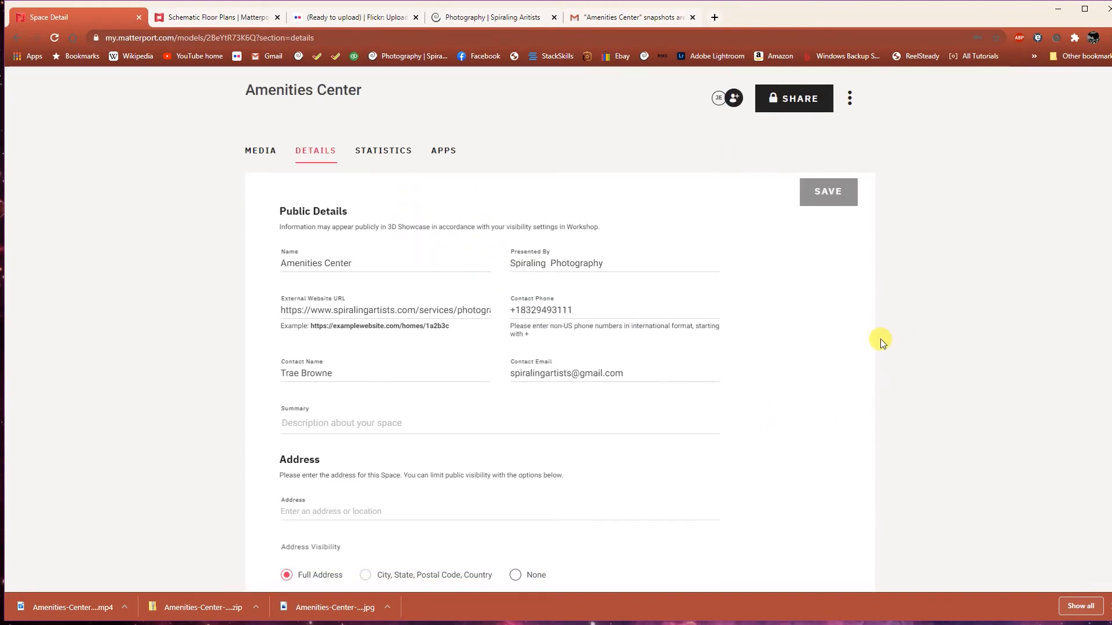
scroll(806, 362, "up", 2)
scroll(797, 364, "down", 1)
scroll(793, 365, "down", 1)
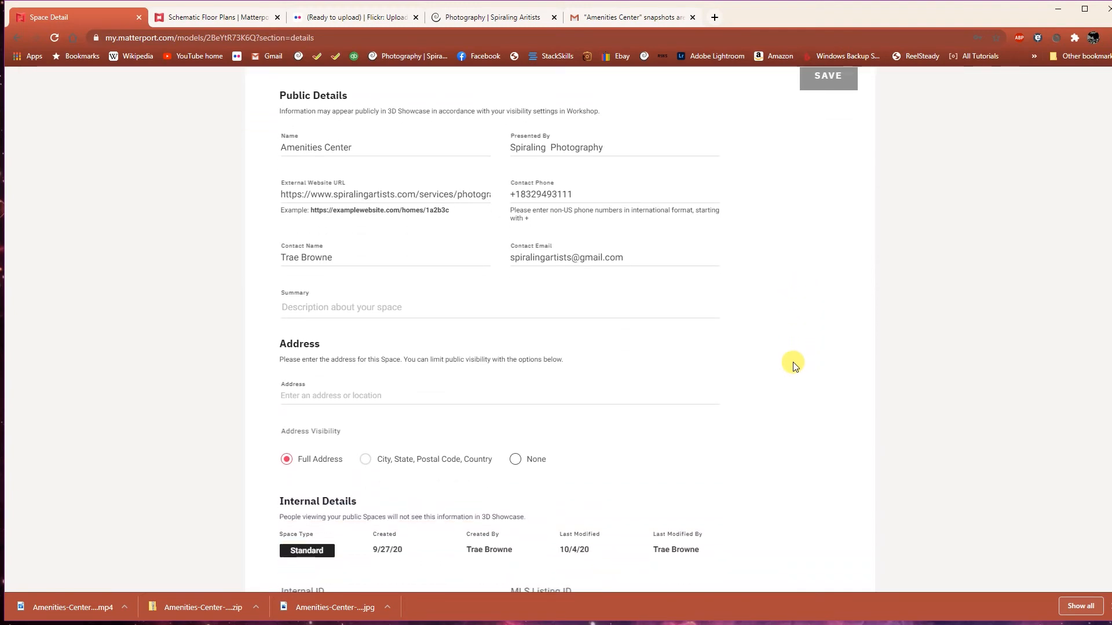
scroll(795, 365, "down", 1)
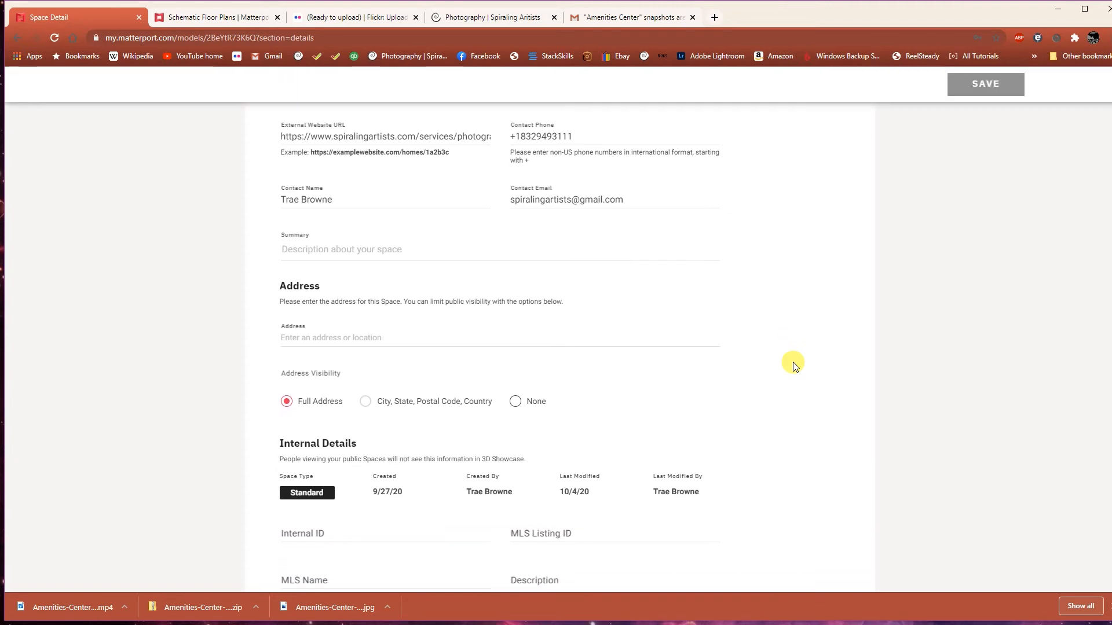
scroll(796, 364, "down", 1)
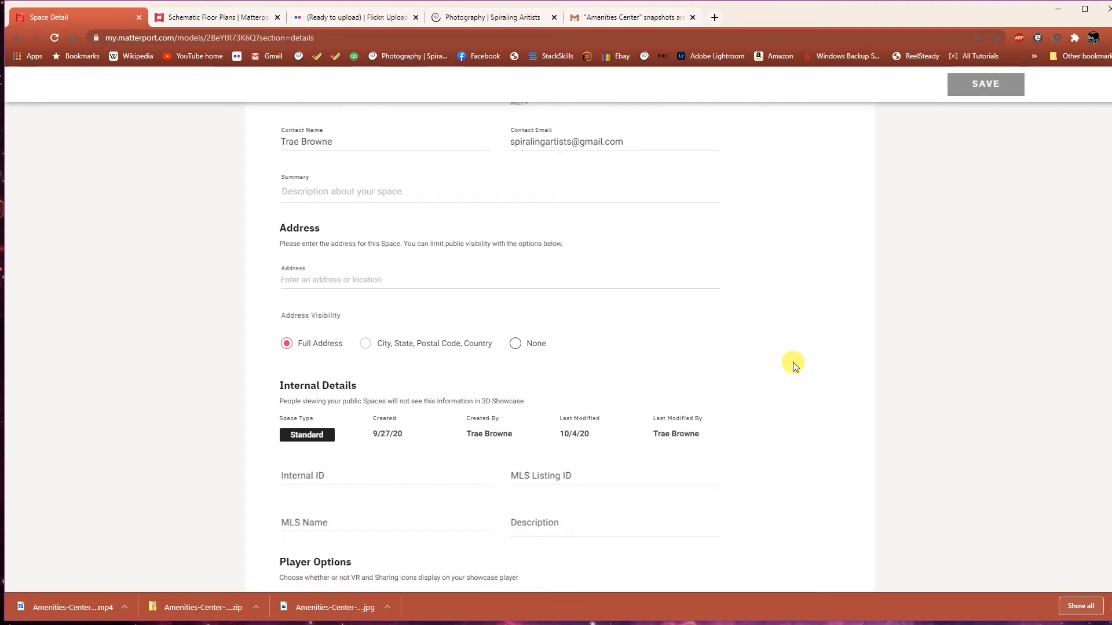
scroll(427, 416, "up", 2)
scroll(372, 377, "down", 1)
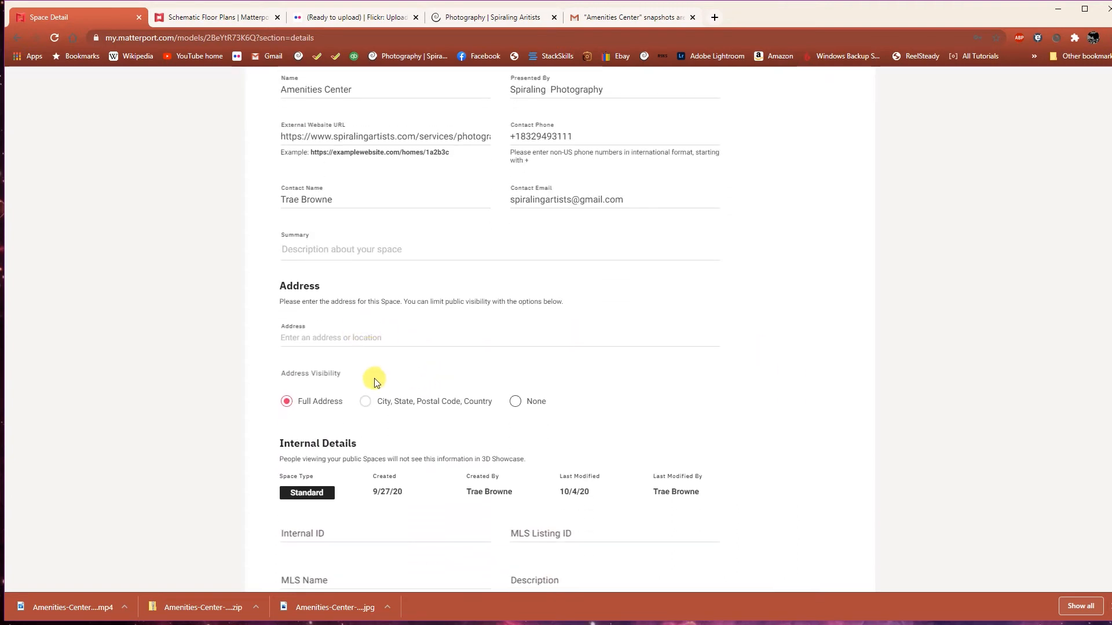
- Enter the property's street address for the space, using the matching Newcastle Drive suggestion
left_click(342, 336)
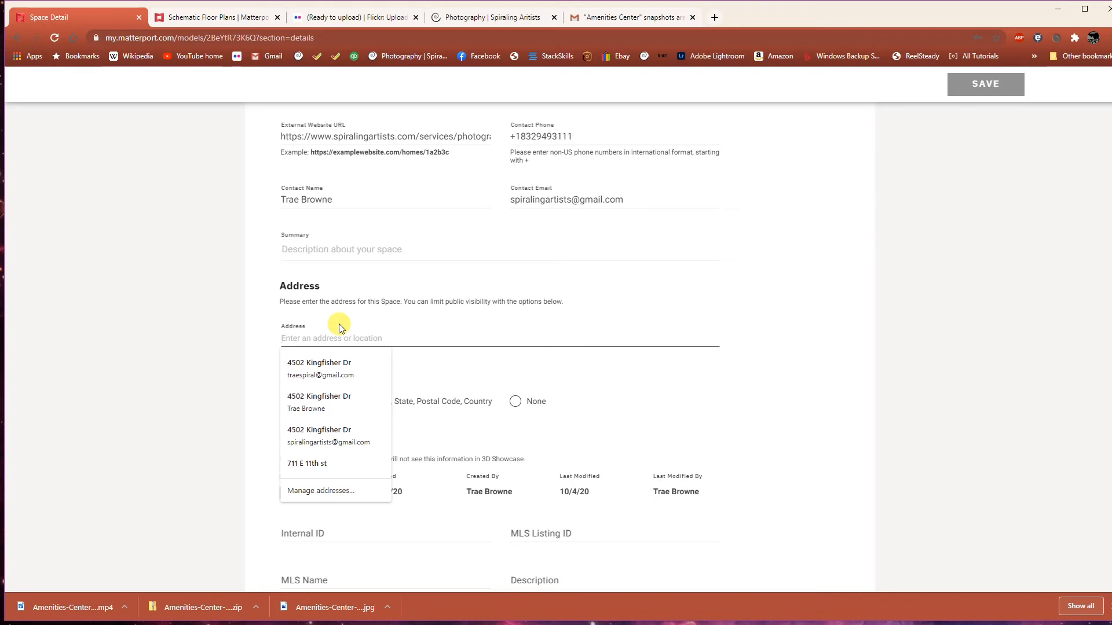
type("5454")
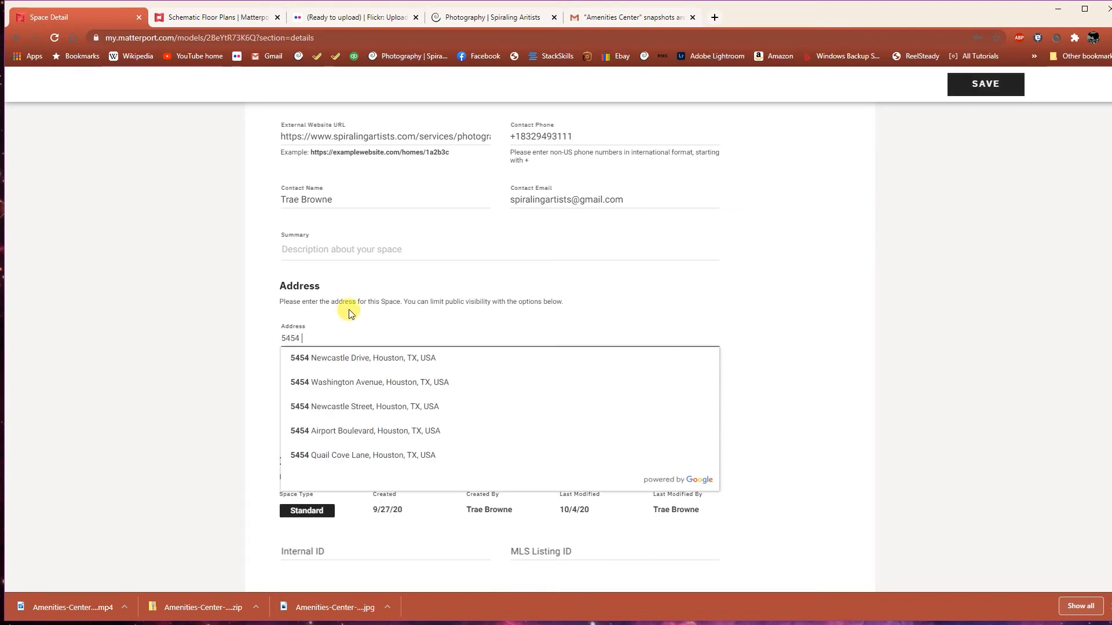
left_click(384, 356)
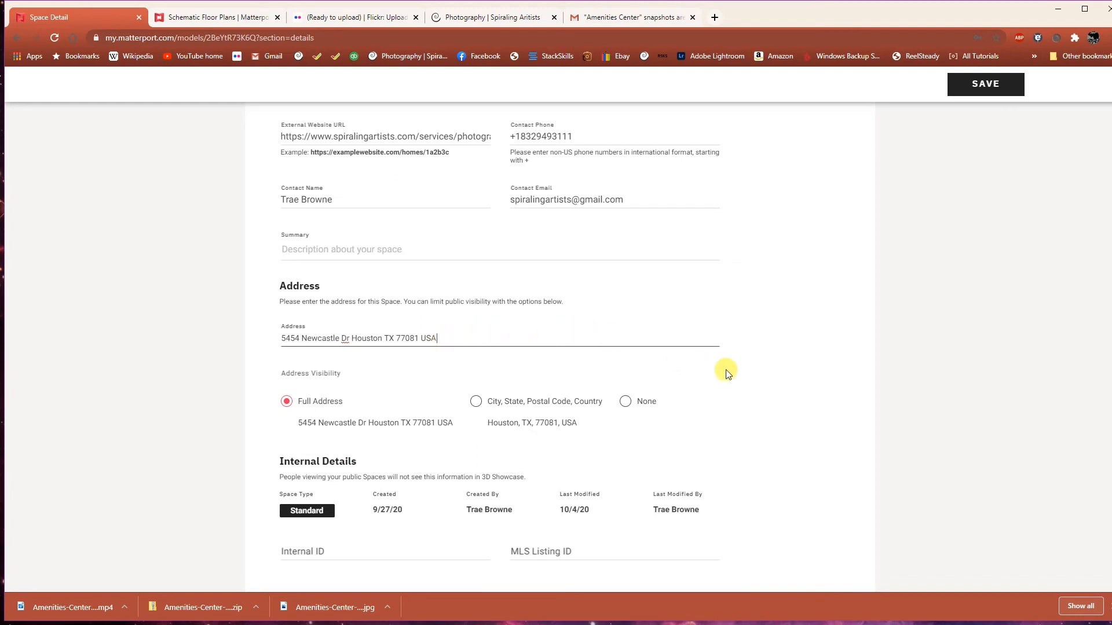
- Fill in the Internal ID under Internal Details with the suggested saved entry, leaving the MLS Listing ID empty
scroll(774, 339, "down", 1)
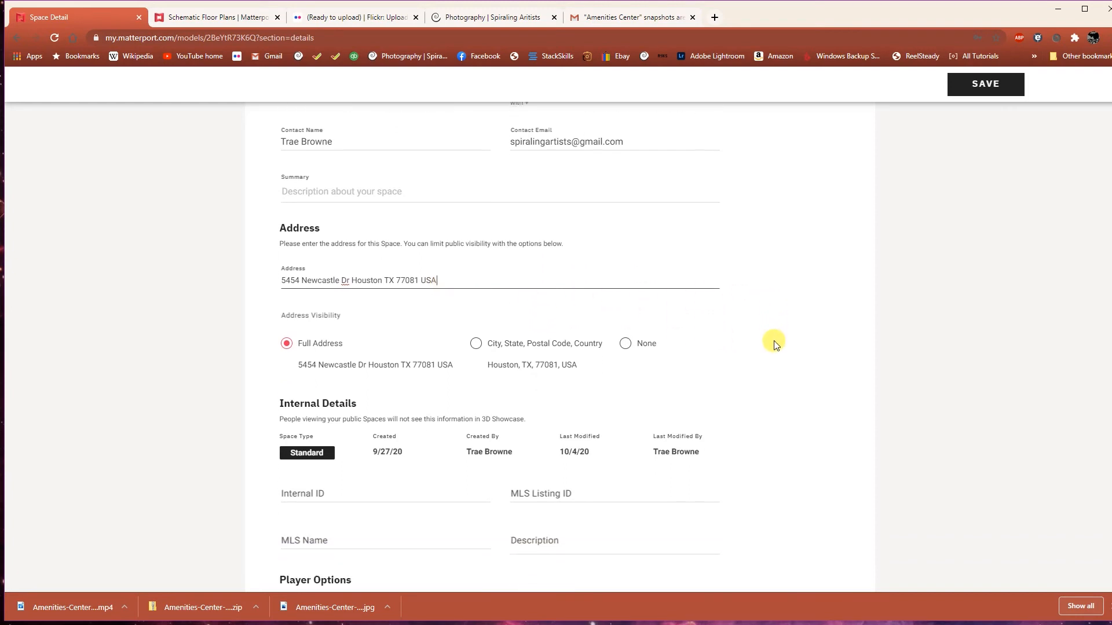
scroll(740, 372, "down", 1)
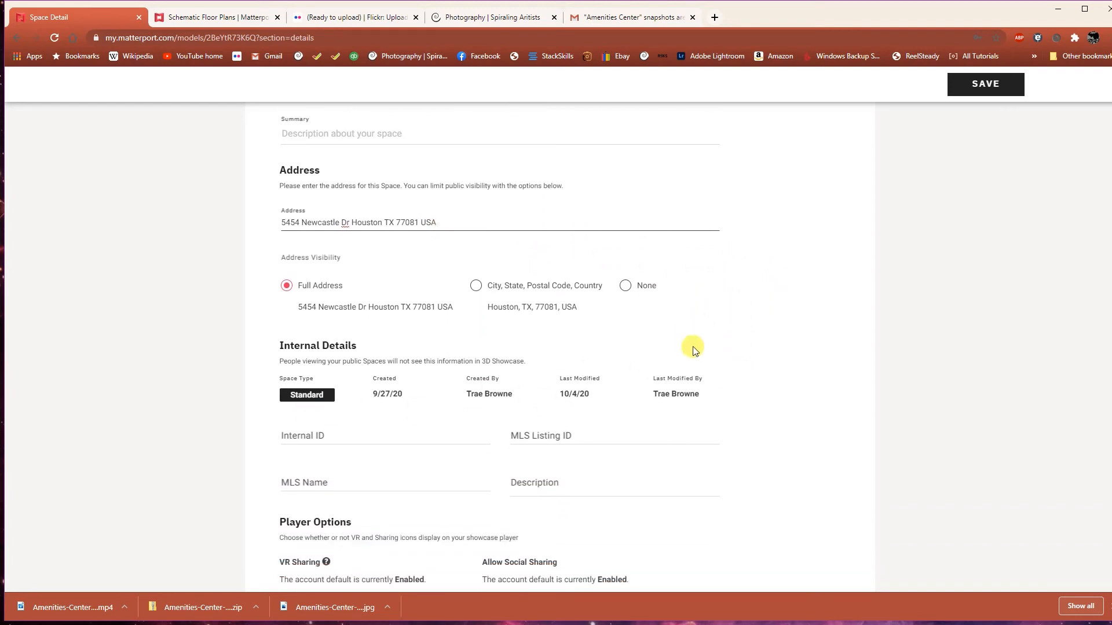
scroll(736, 335, "down", 1)
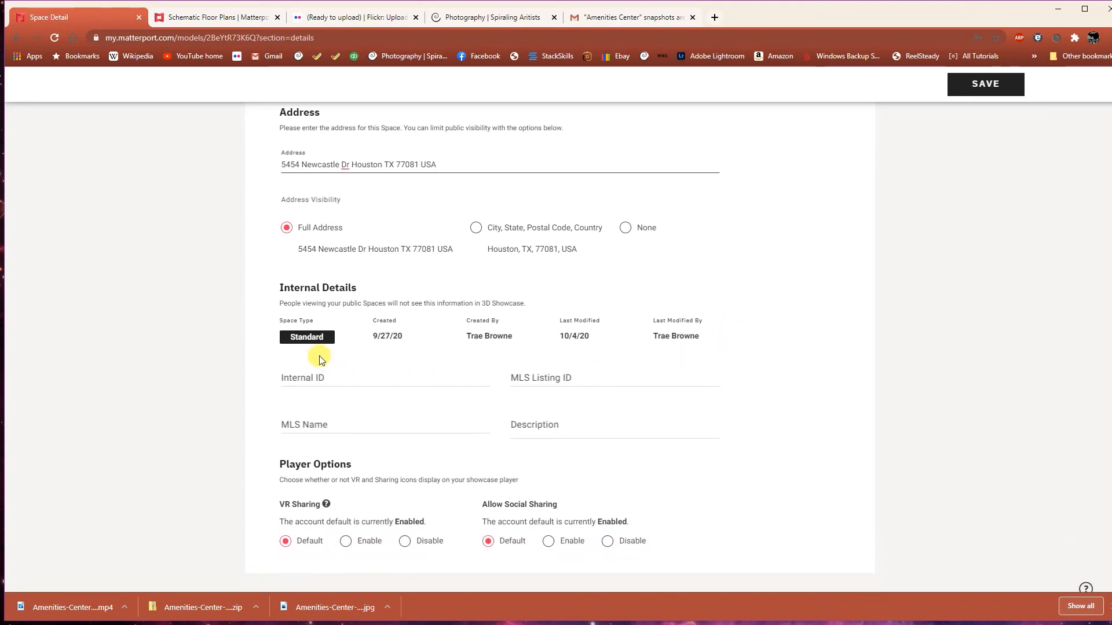
scroll(322, 360, "down", 1)
left_click(298, 361)
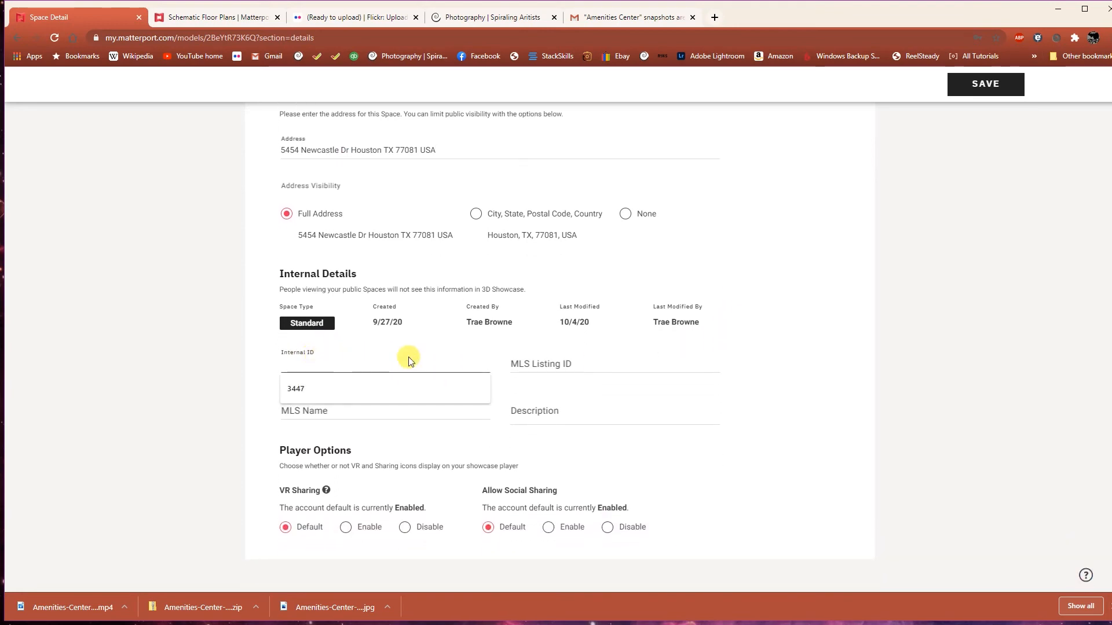
left_click(305, 389)
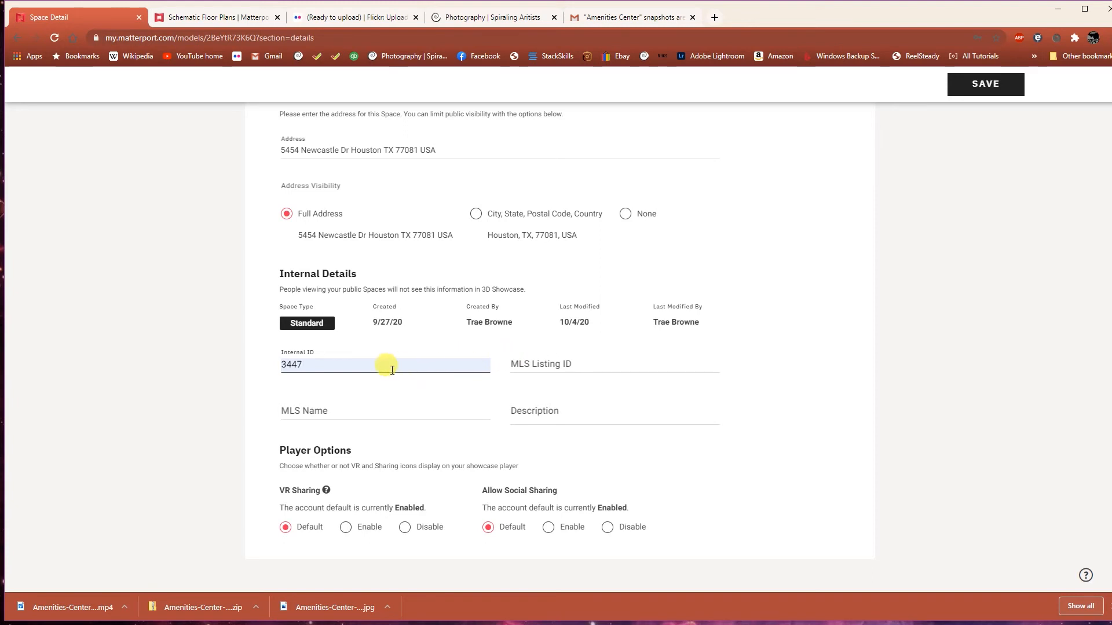
left_click(600, 364)
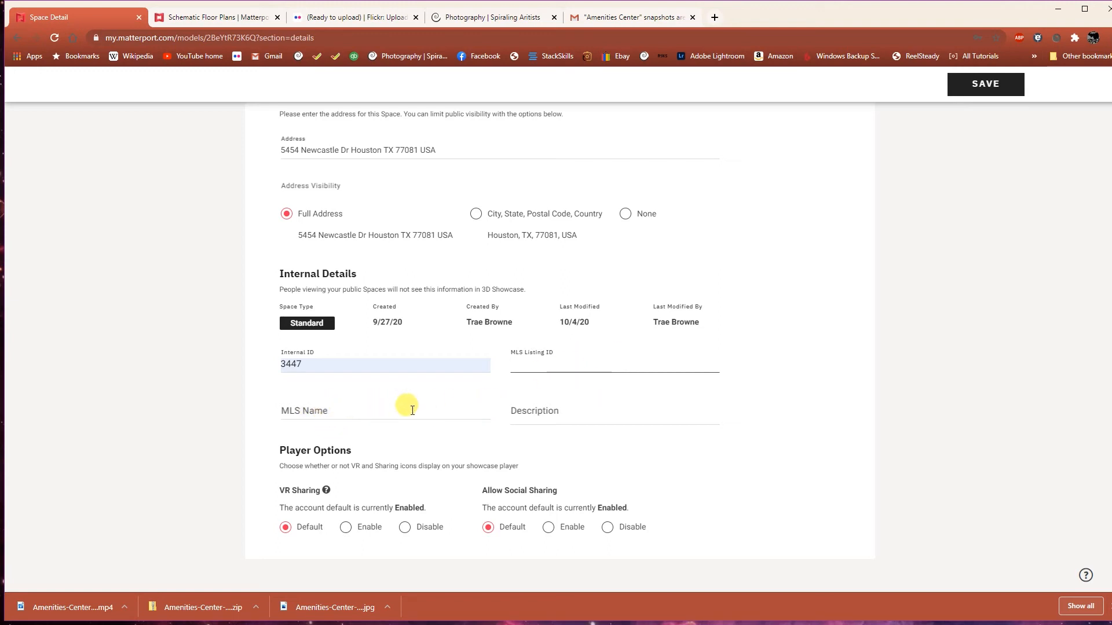
- Enter the internal description "Amenities Center with fitness and internet room", reusing text copied from the space's Name
left_click(560, 412)
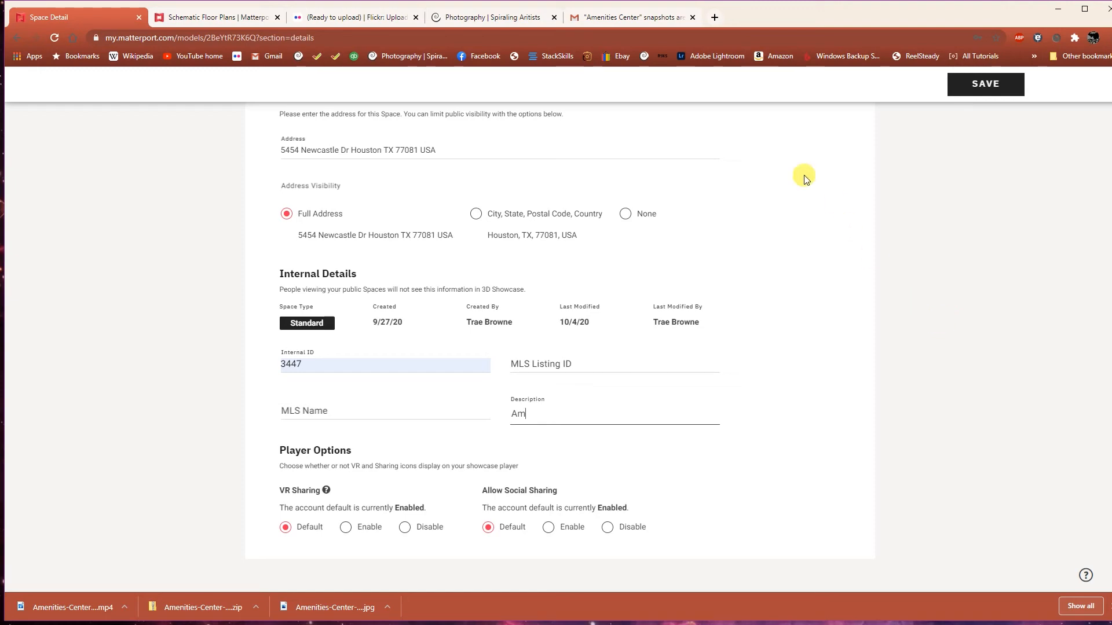
scroll(675, 261, "up", 5)
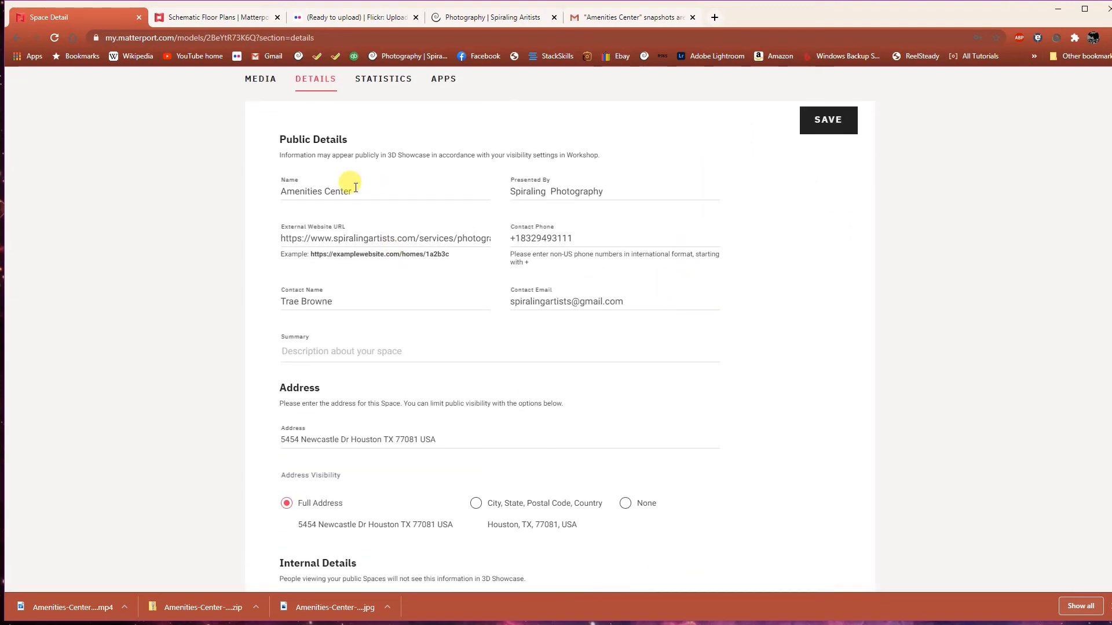
left_click_drag(355, 187, 300, 194)
right_click(294, 190)
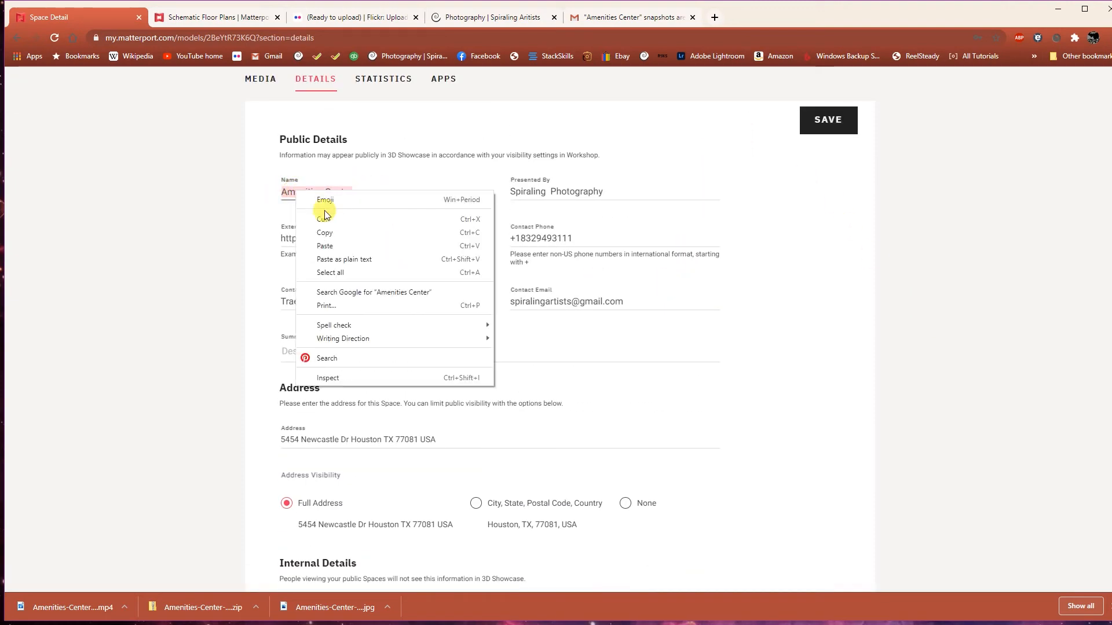
left_click(333, 235)
scroll(596, 367, "down", 5)
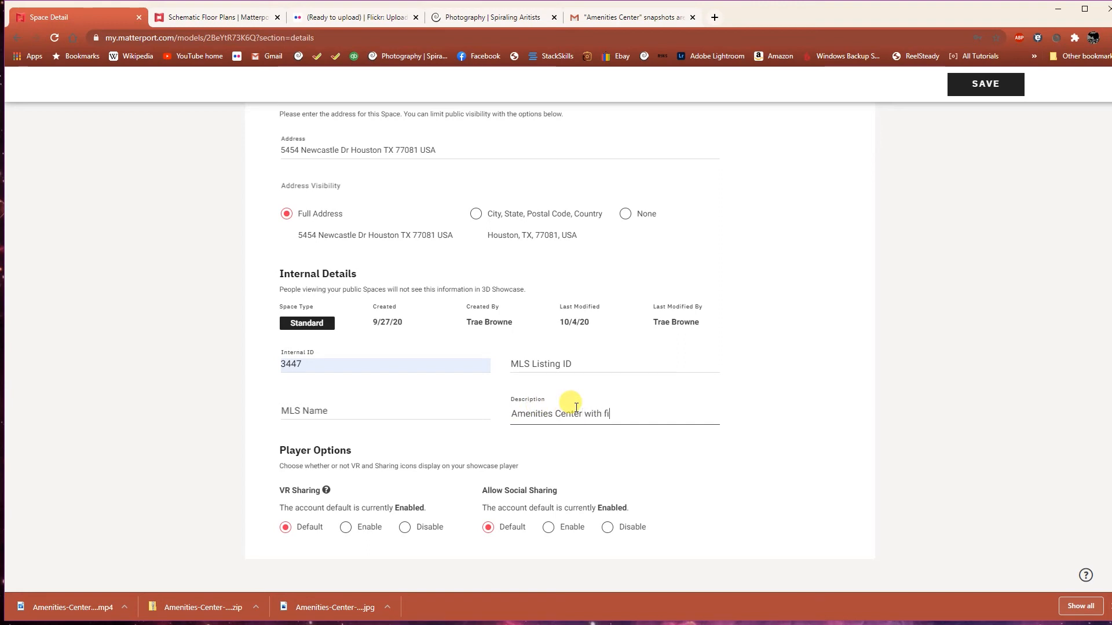
key("BackSpace")
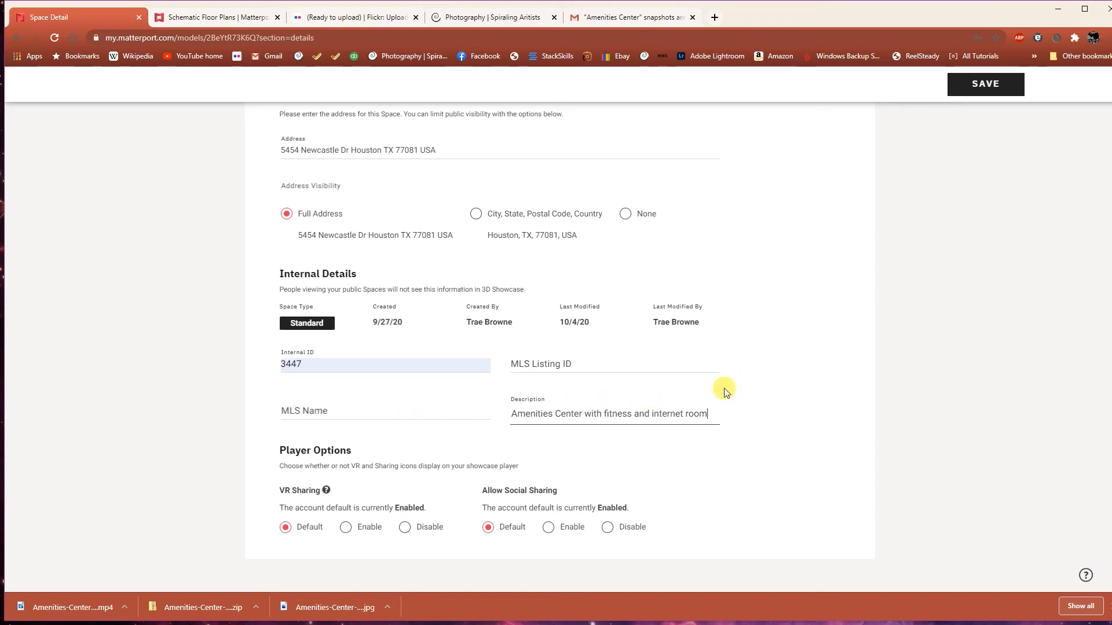
- Try the City, State, Postal Code, Country address visibility, and set it back to Full Address
scroll(724, 388, "up", 2)
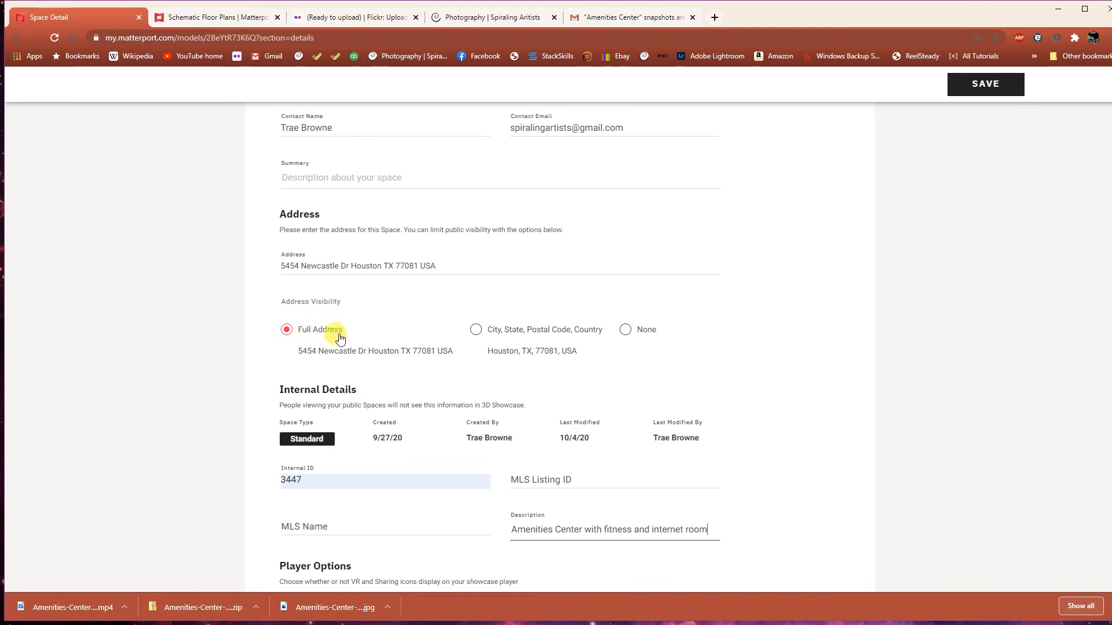
left_click(475, 330)
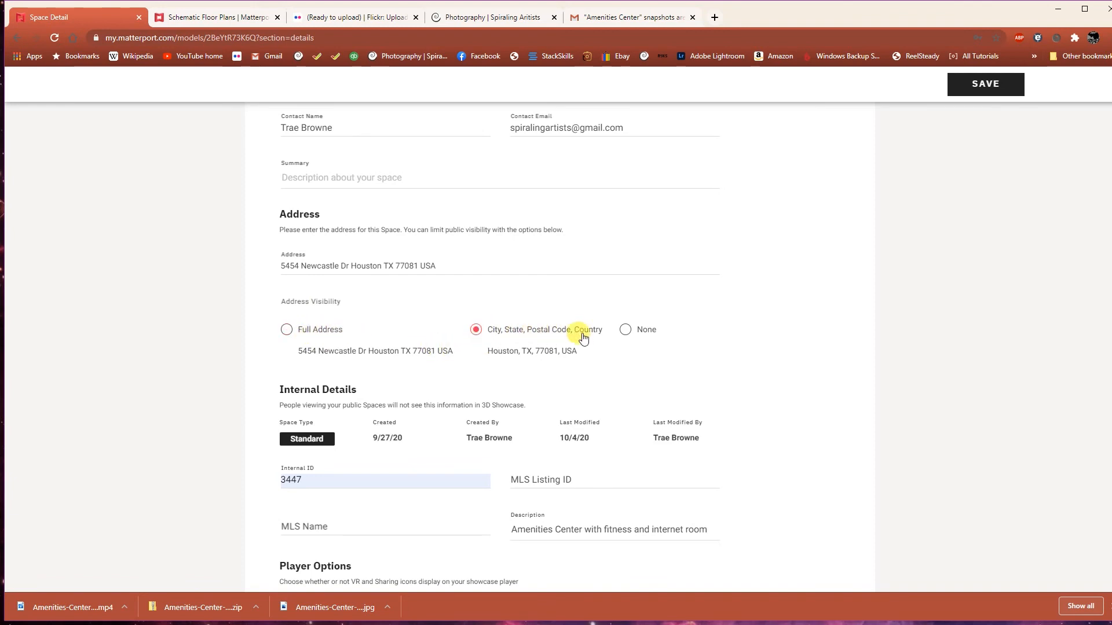
left_click(287, 330)
- Copy the internal description "Amenities Center with fitness and internet room" into the public Summary field
scroll(744, 377, "up", 5)
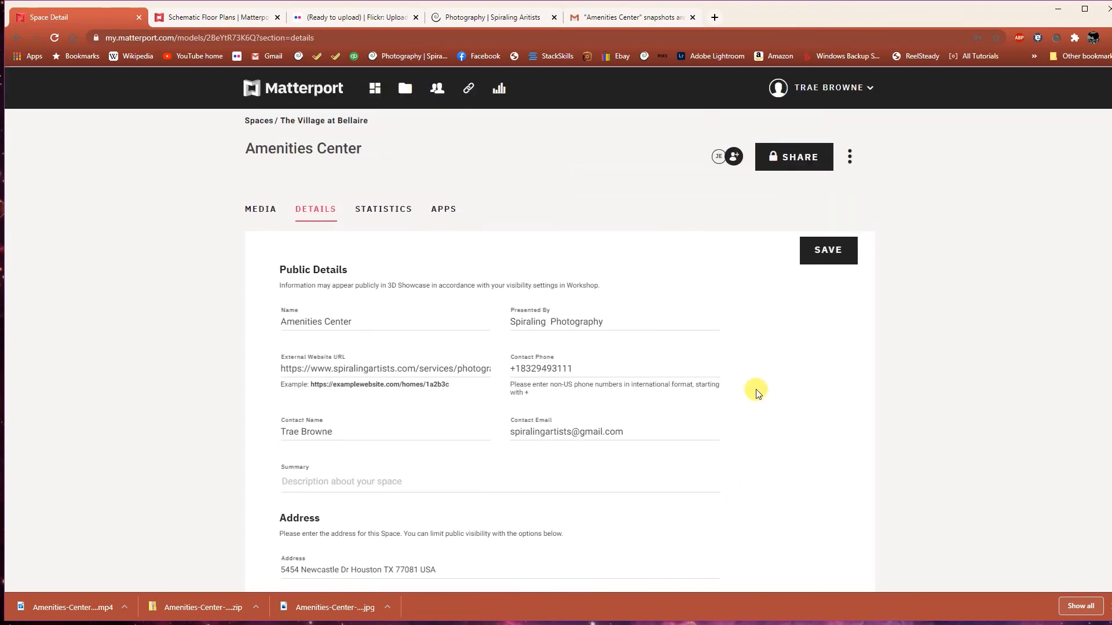
scroll(757, 391, "down", 2)
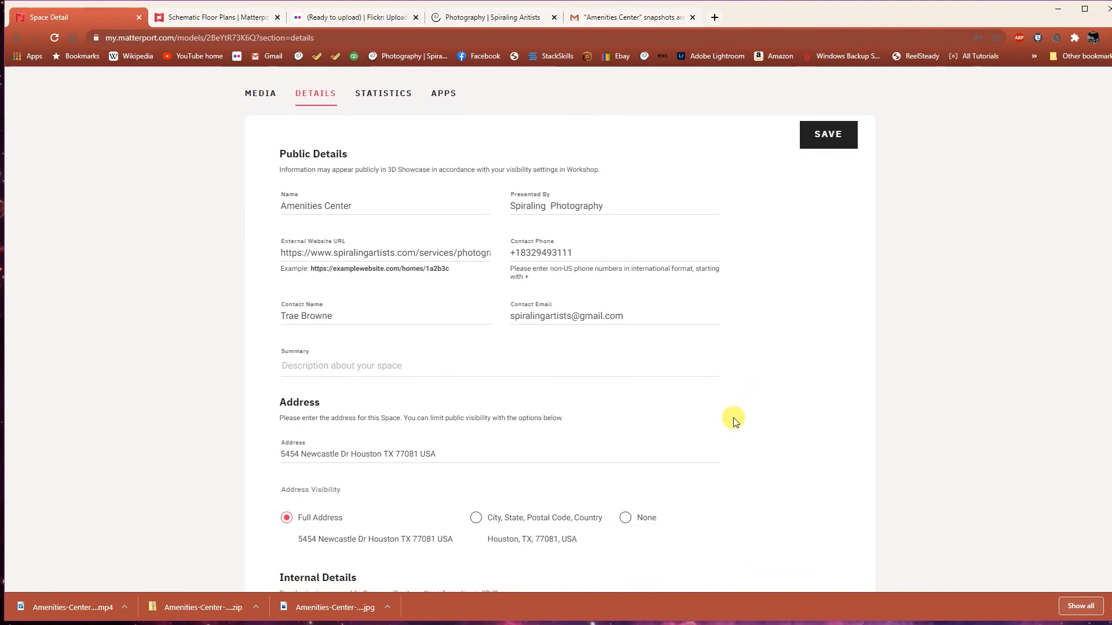
scroll(734, 421, "up", 2)
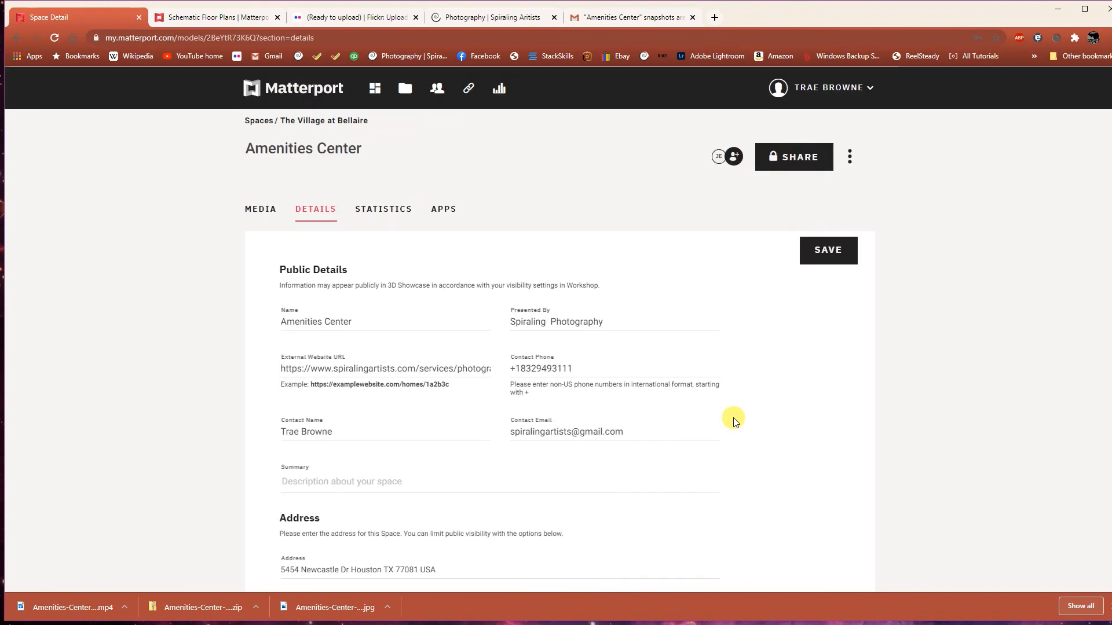
scroll(734, 419, "down", 1)
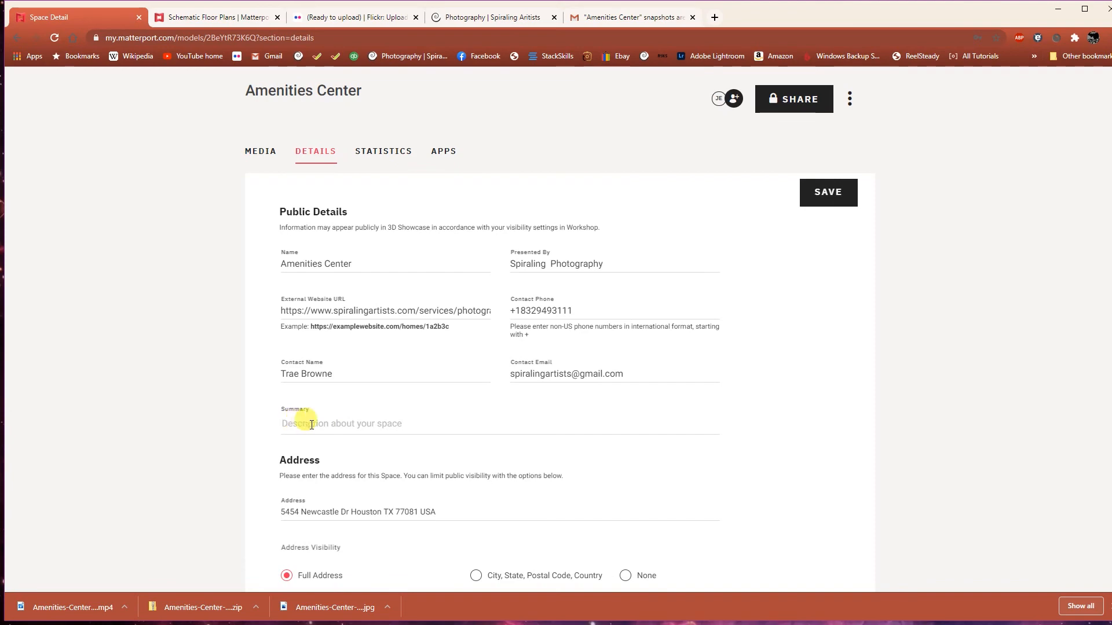
scroll(504, 420, "down", 6)
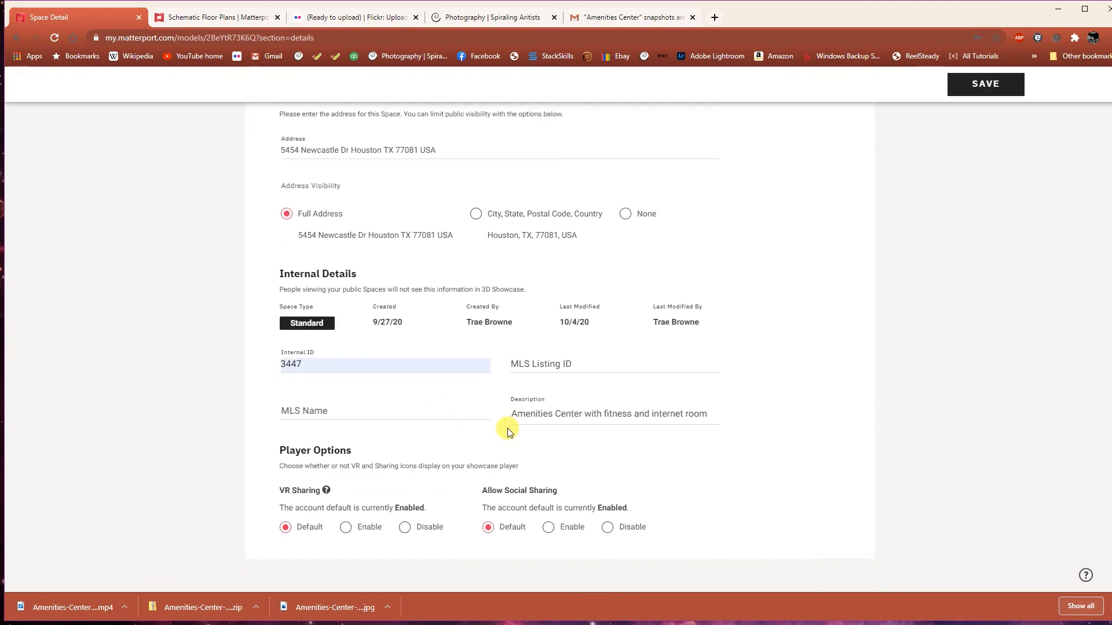
triple_click(511, 412)
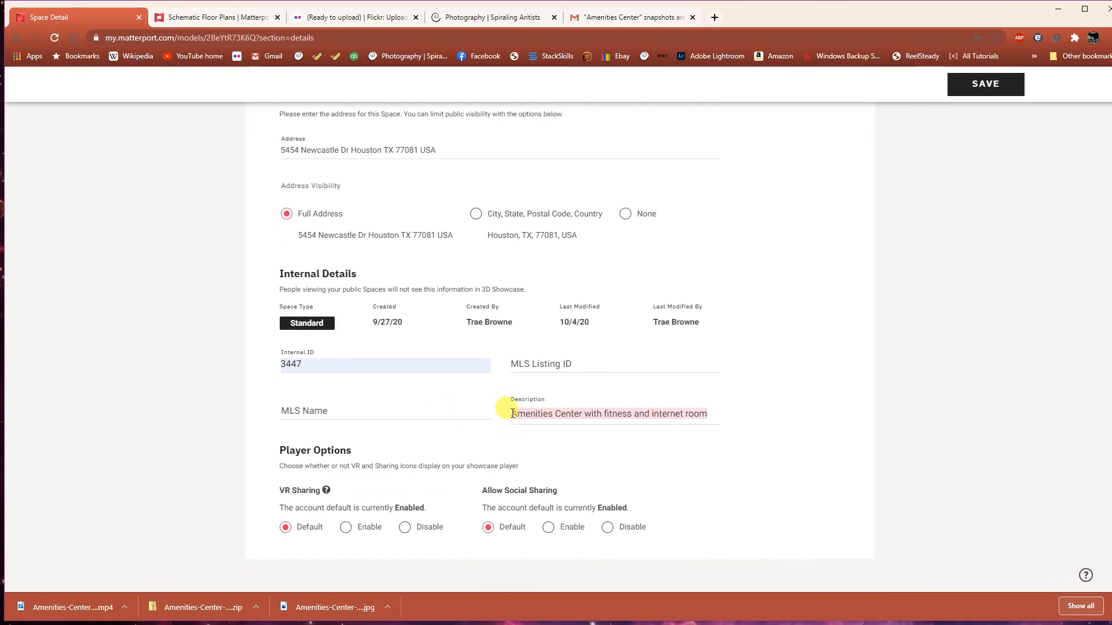
right_click(682, 416)
left_click(710, 459)
scroll(646, 394, "up", 5)
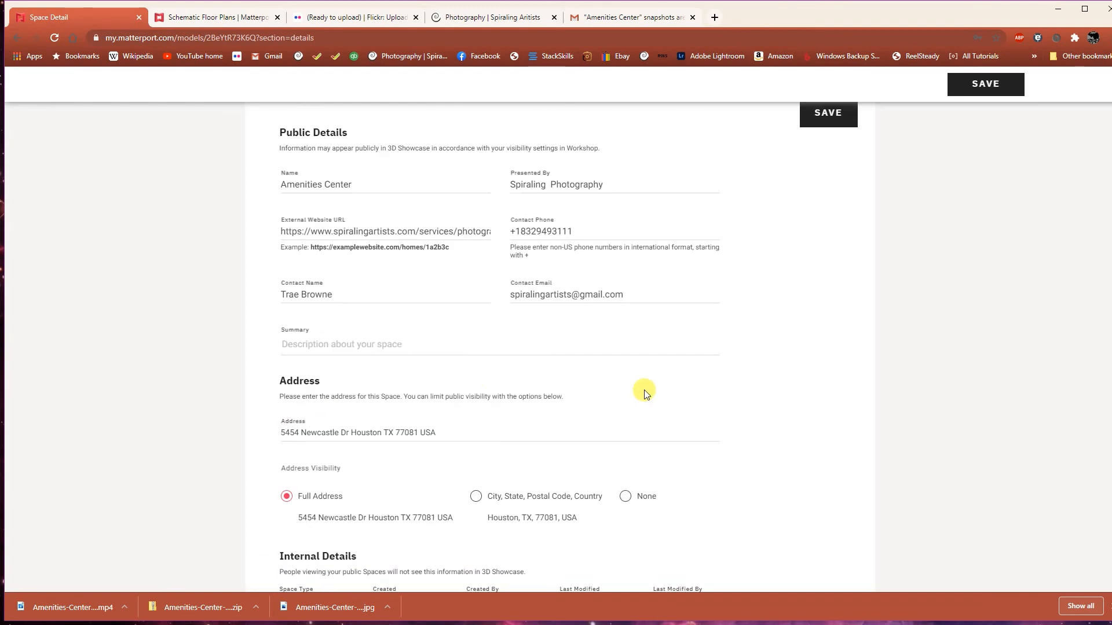
left_click(292, 351)
right_click(303, 351)
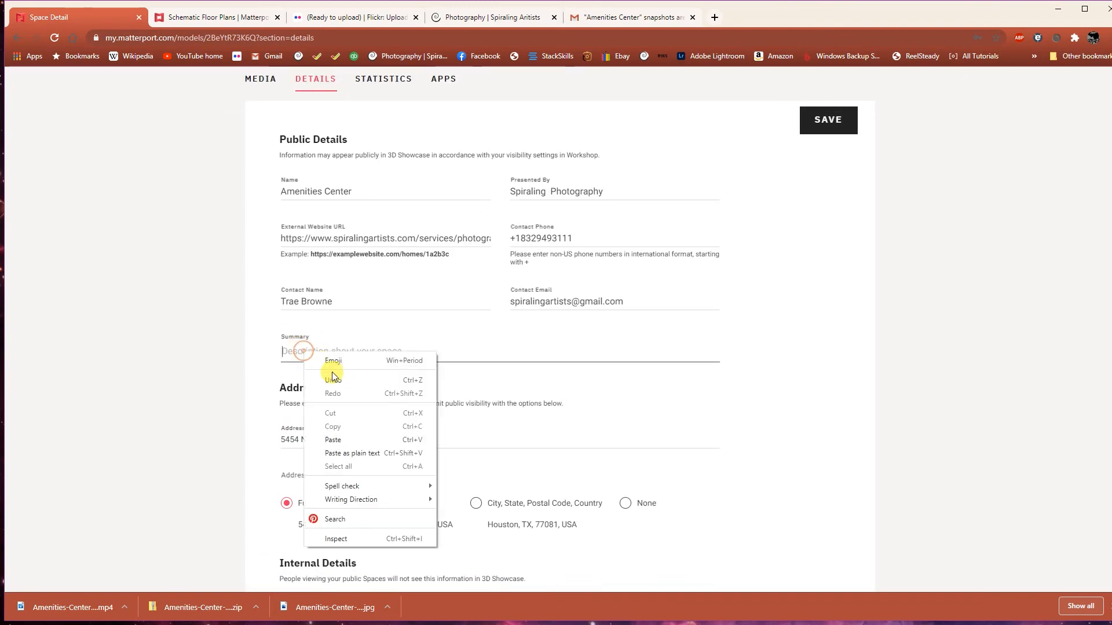
left_click(341, 440)
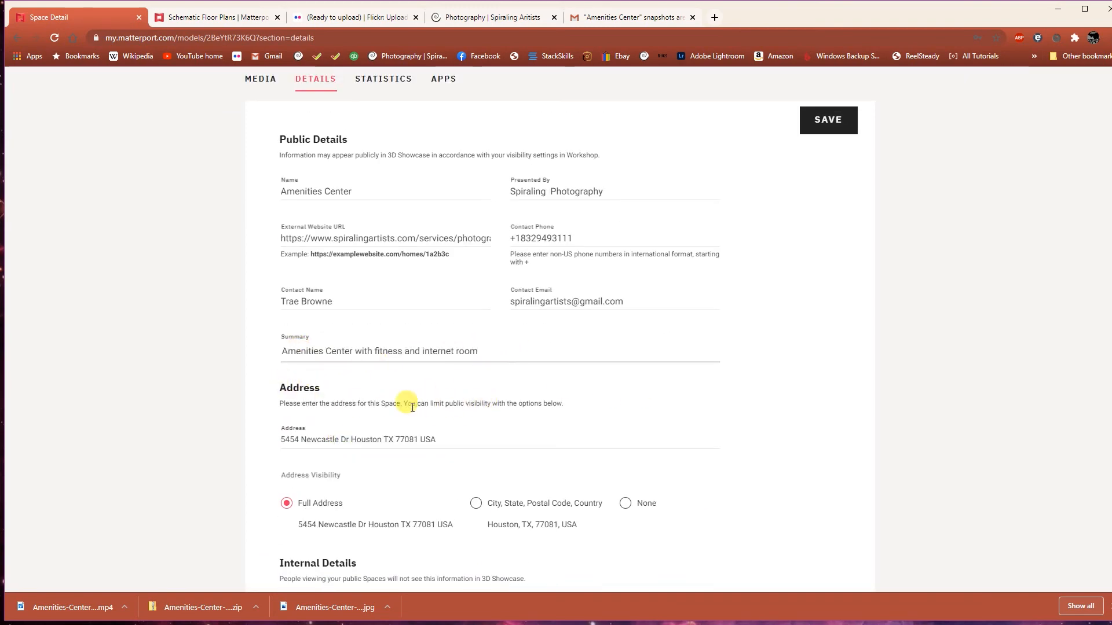
- Review the filled-in Public Details, Address, Internal Details and Player Options of the Amenities Center space
scroll(648, 353, "up", 1)
scroll(751, 294, "down", 1)
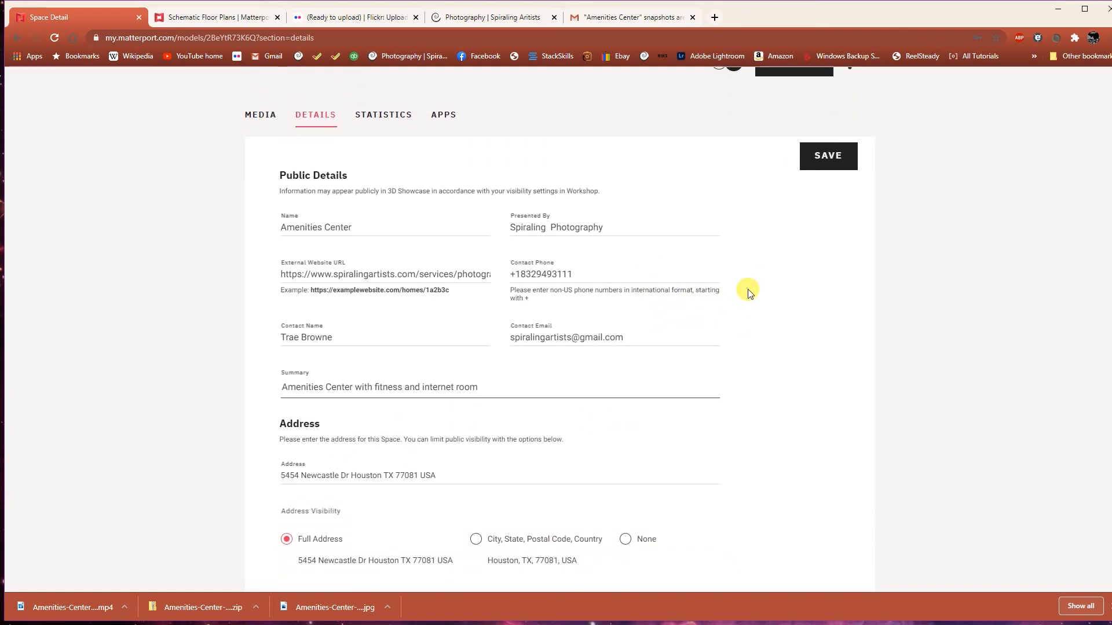
scroll(751, 295, "down", 5)
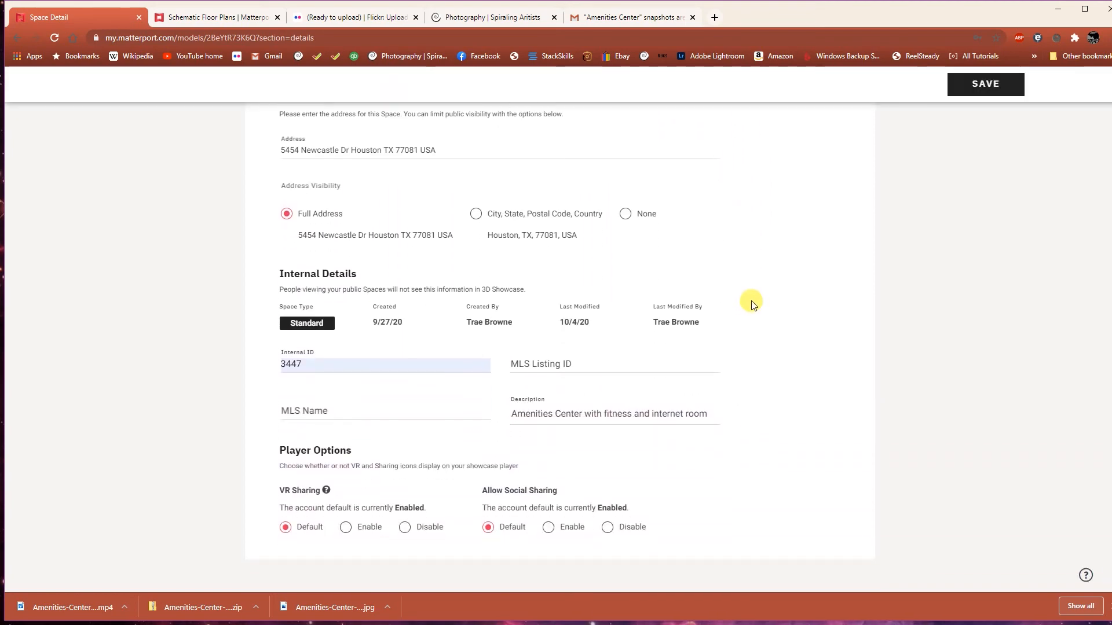
scroll(751, 301, "up", 6)
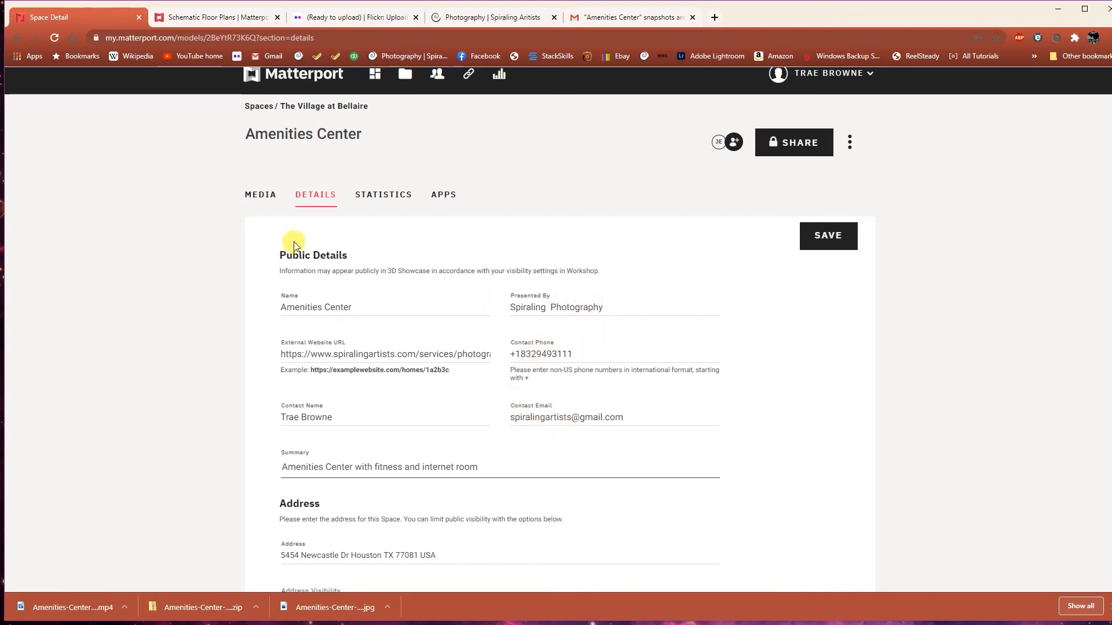
- Open the space's statistics and examine the lifetime impressions, visits and unique visitors
left_click(385, 196)
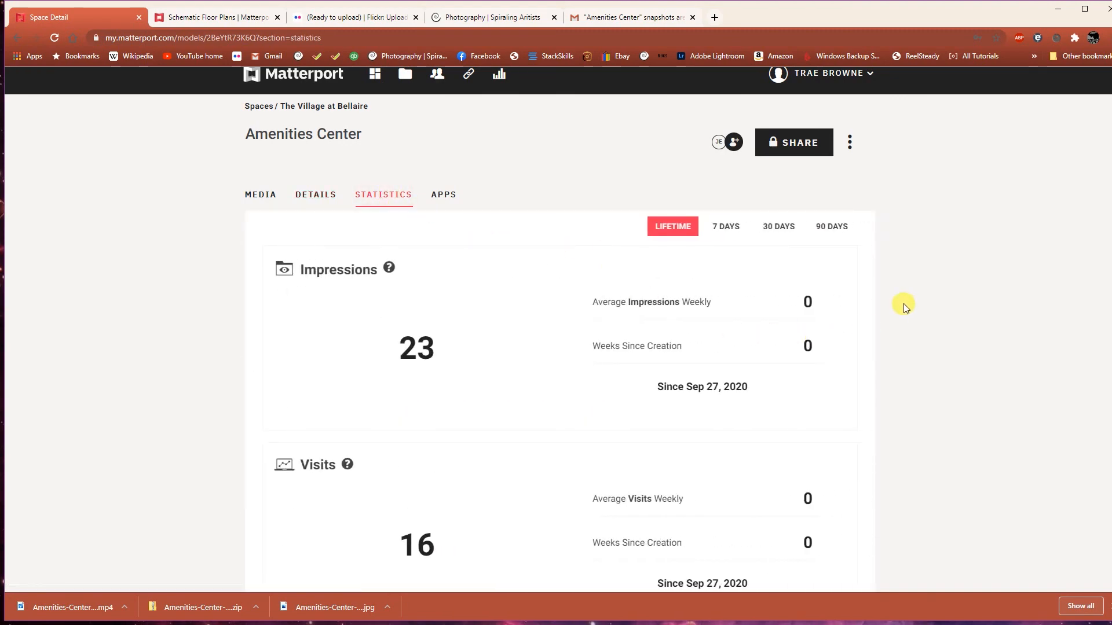
scroll(904, 304, "down", 4)
scroll(903, 304, "up", 4)
scroll(906, 307, "down", 6)
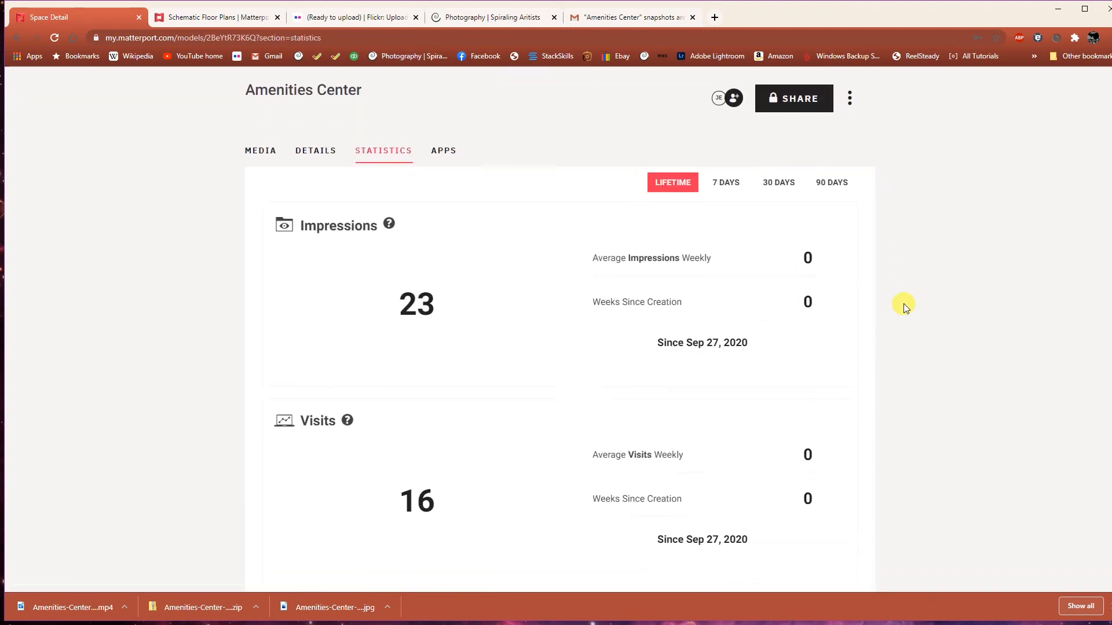
scroll(906, 307, "up", 6)
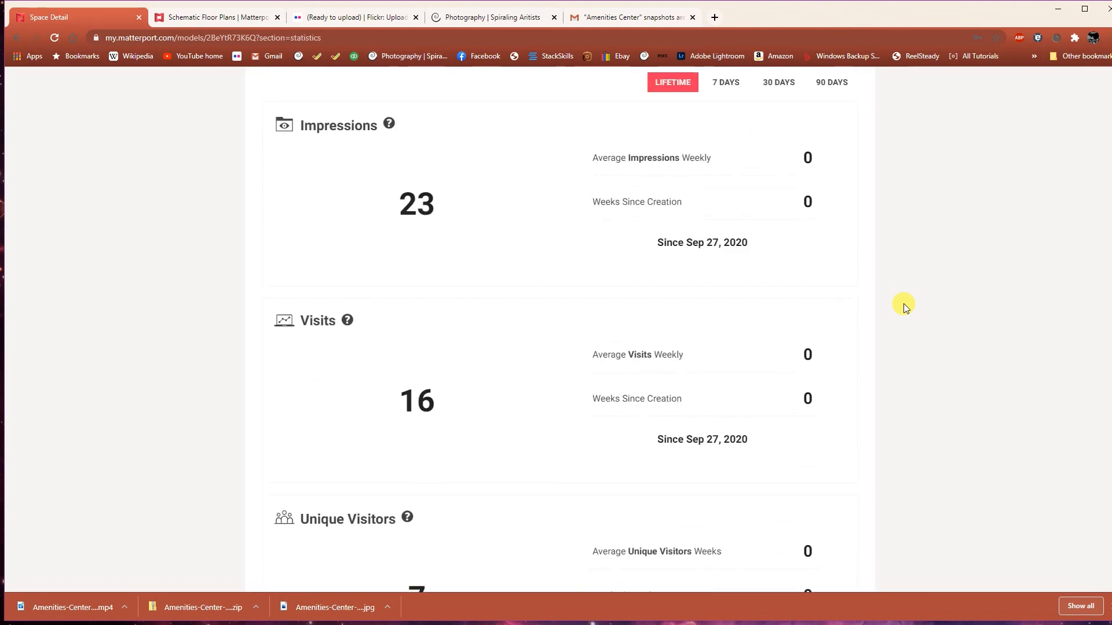
scroll(903, 304, "up", 1)
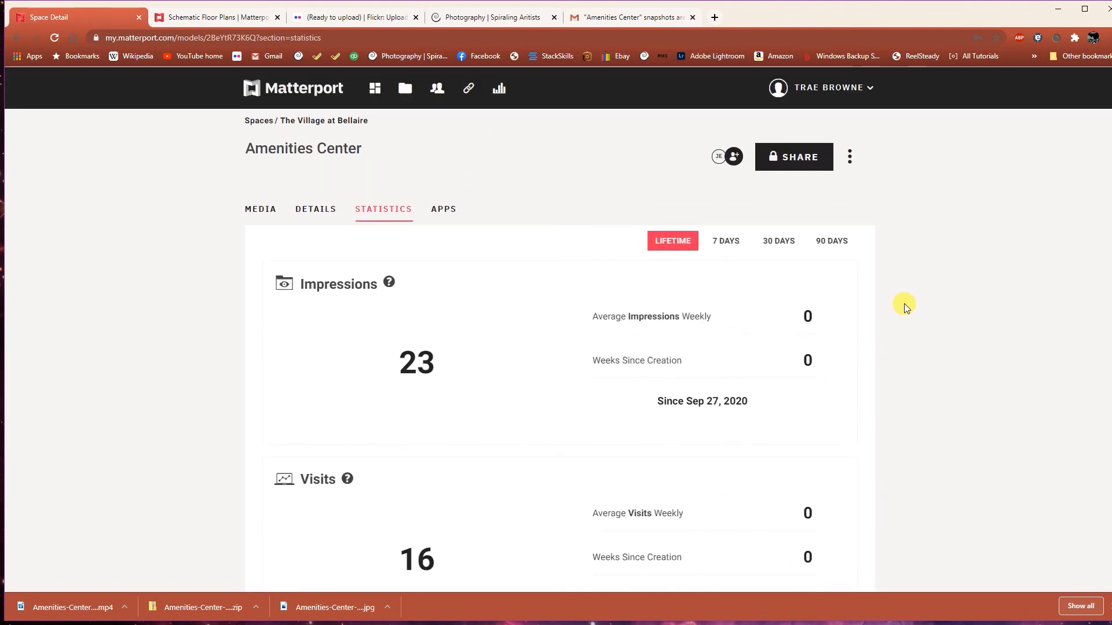
scroll(905, 303, "down", 2)
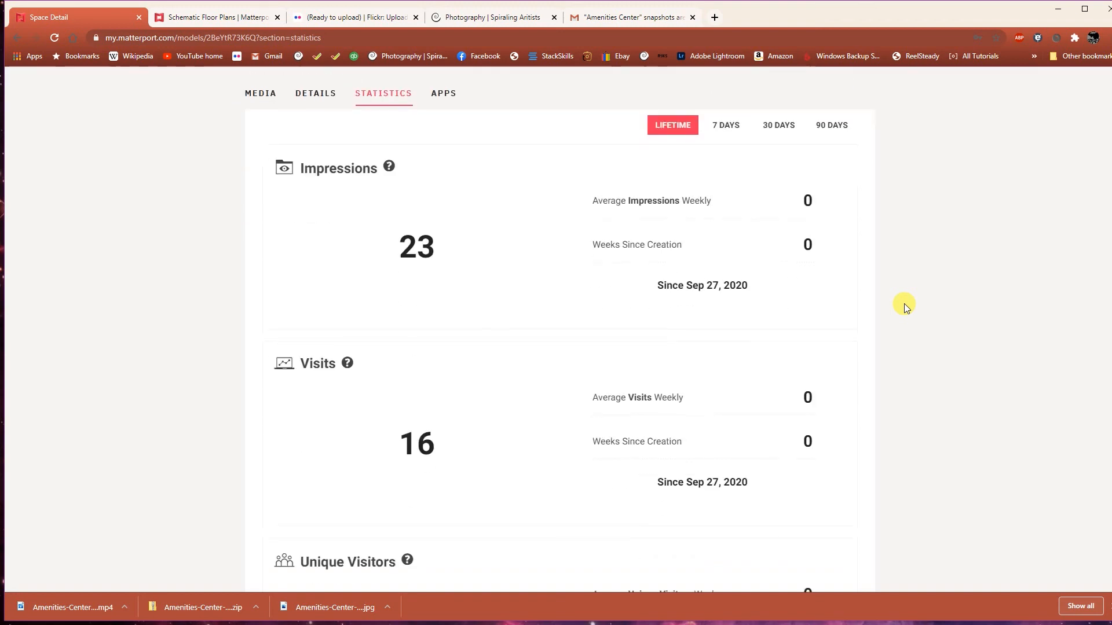
scroll(904, 303, "down", 4)
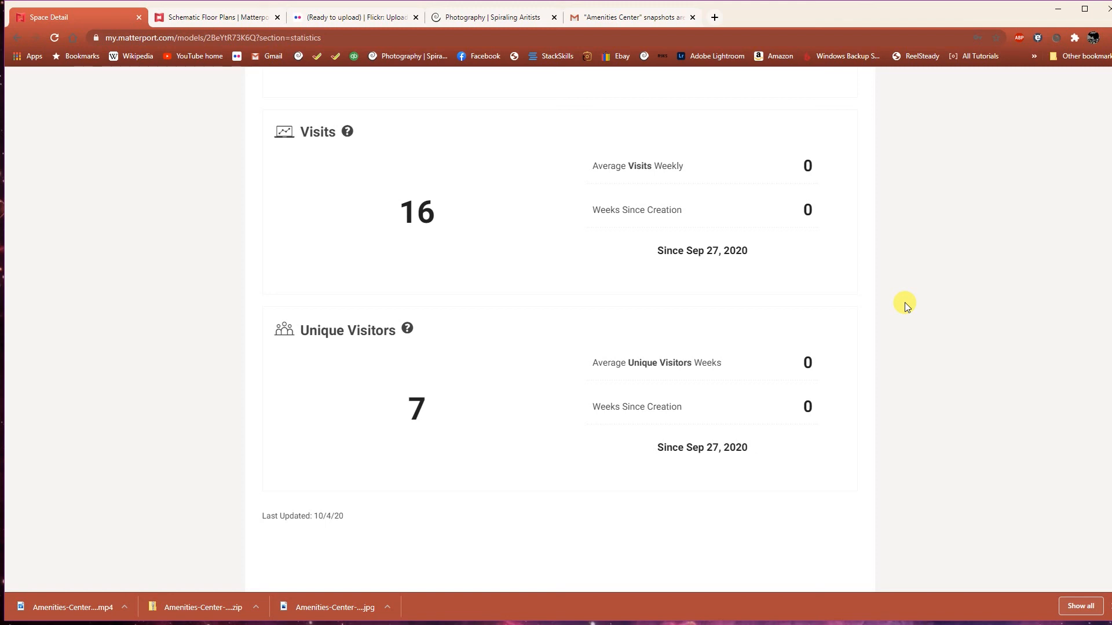
scroll(527, 393, "up", 6)
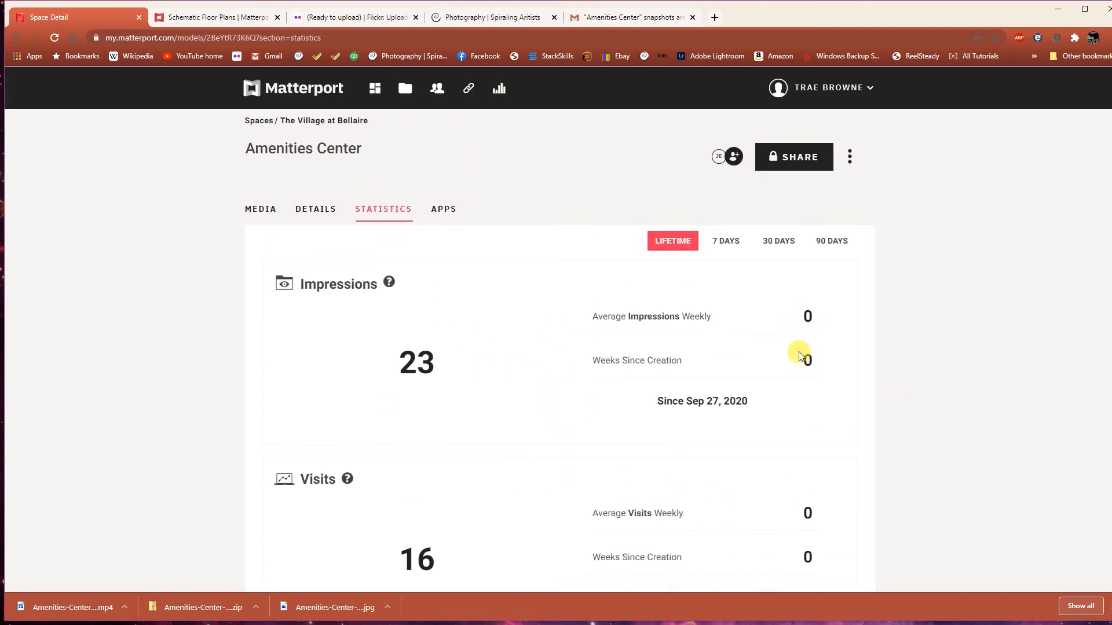
- Compare the space's impressions, visits and unique visitors over the 7-day, 30-day and 90-day periods
left_click(727, 242)
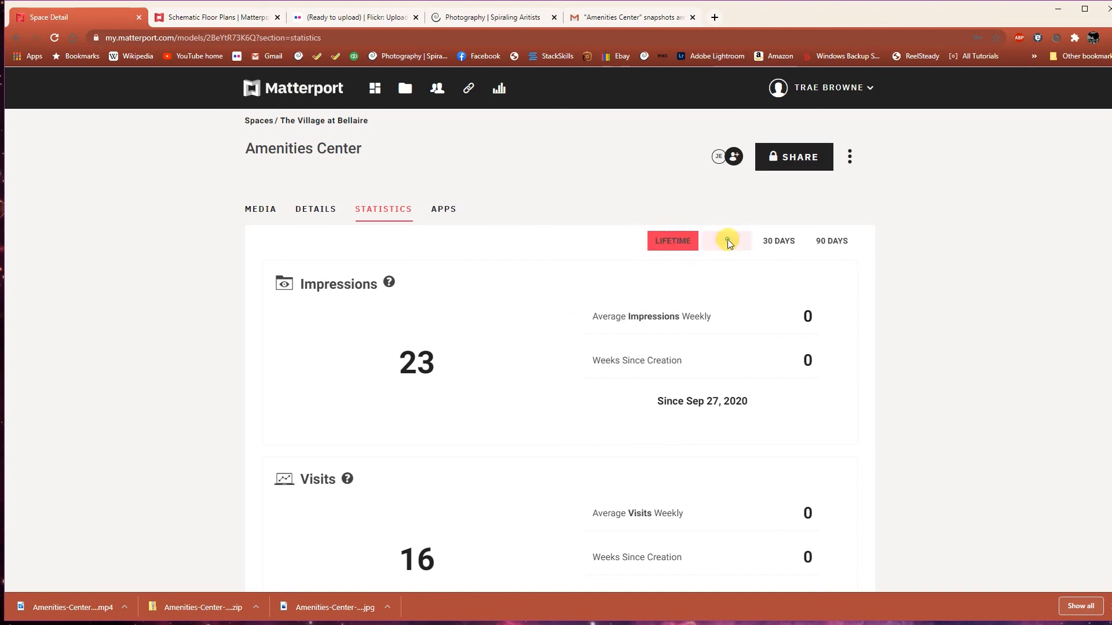
scroll(845, 267, "down", 3)
scroll(846, 270, "up", 3)
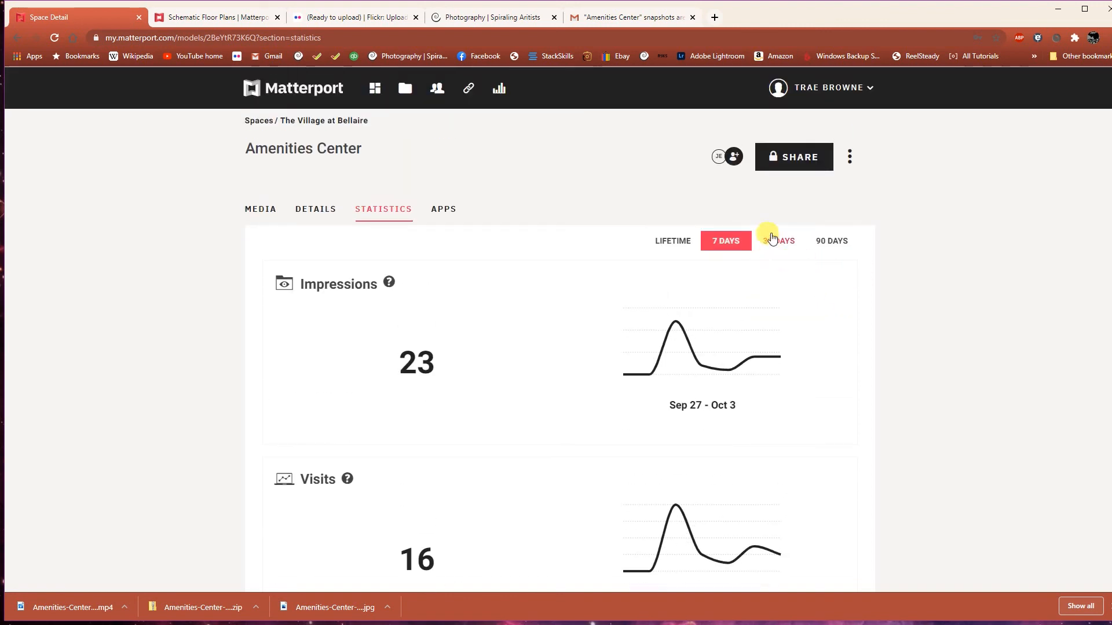
left_click(777, 240)
scroll(888, 263, "down", 1)
left_click(825, 191)
scroll(869, 231, "up", 1)
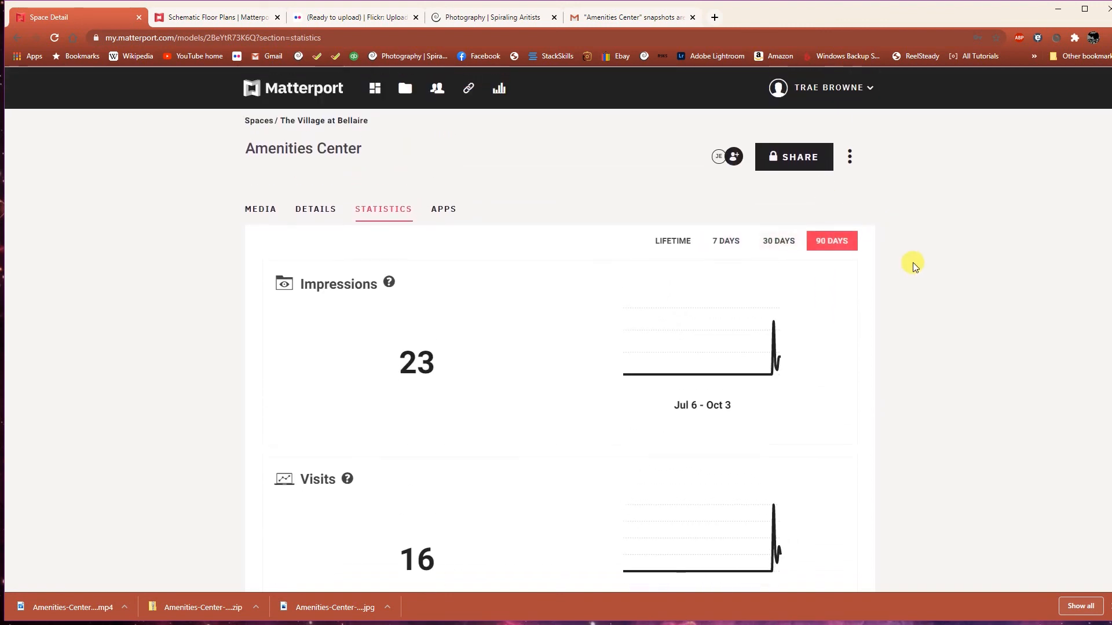
scroll(904, 283, "down", 6)
scroll(903, 283, "up", 5)
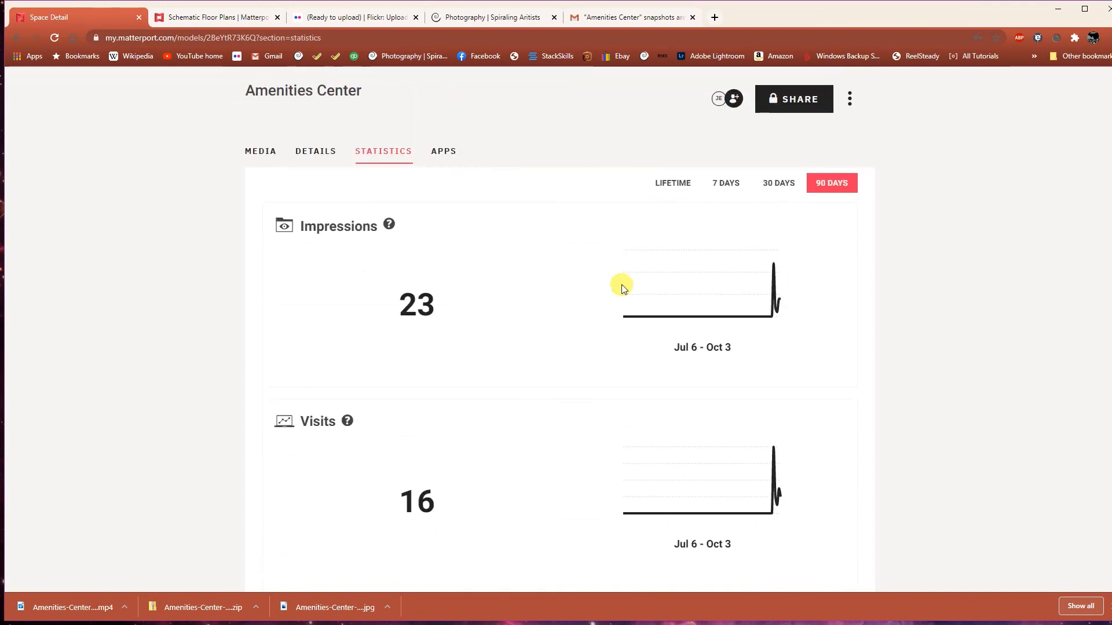
- Open the space's apps and check the requirements for publishing to Google Street View, the real estate partners, and Vrbo and HomeAway
left_click(444, 152)
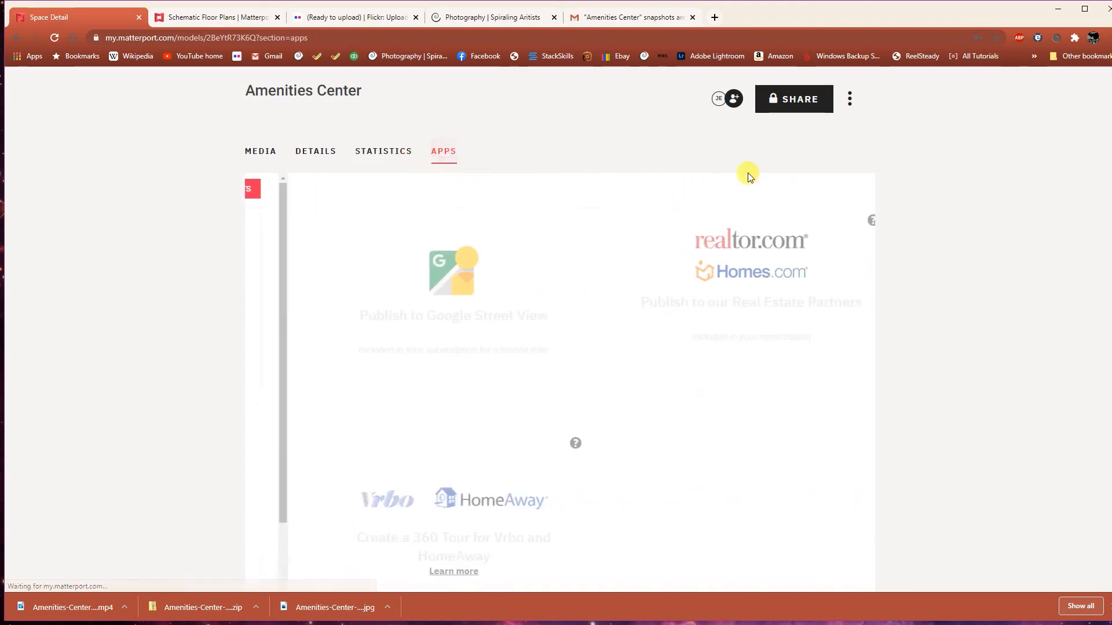
scroll(922, 283, "down", 1)
scroll(922, 282, "up", 1)
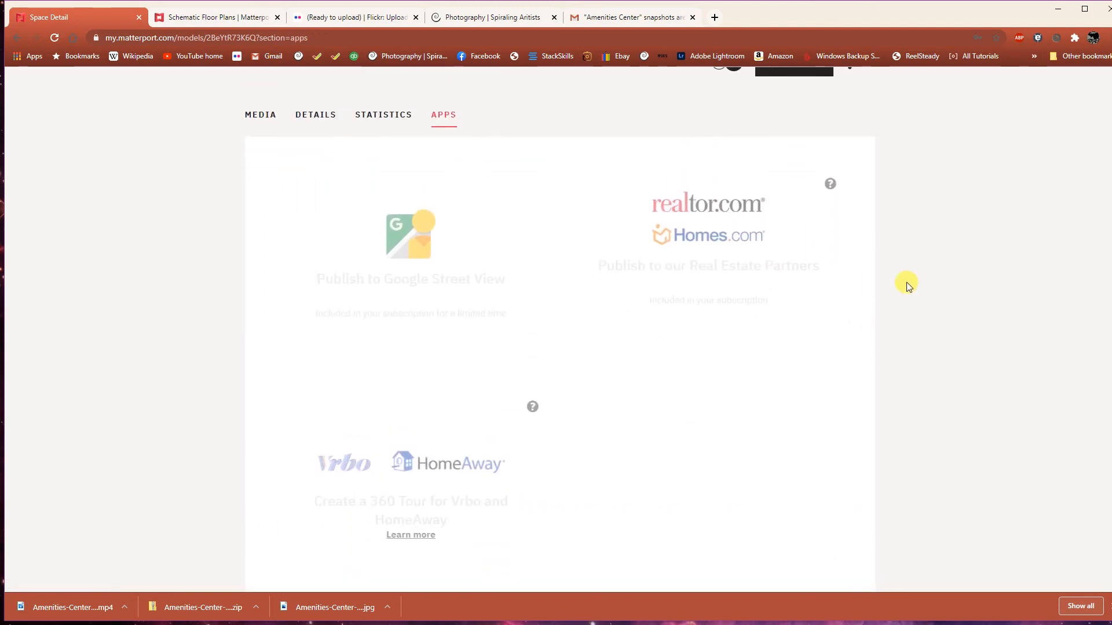
mouse_move(422, 303)
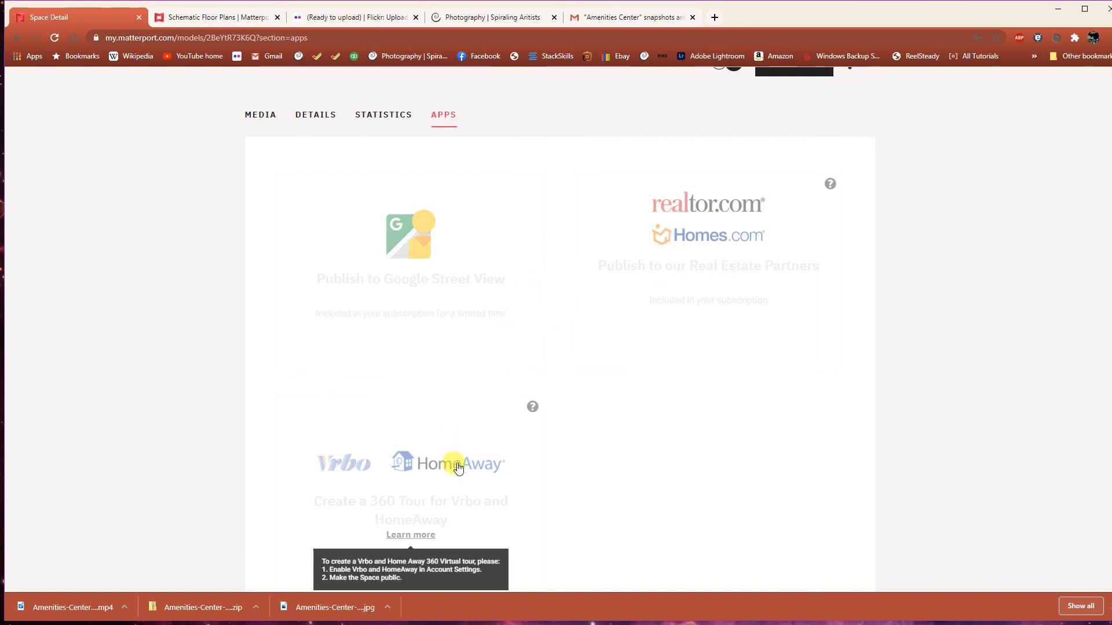
mouse_move(760, 298)
mouse_move(471, 302)
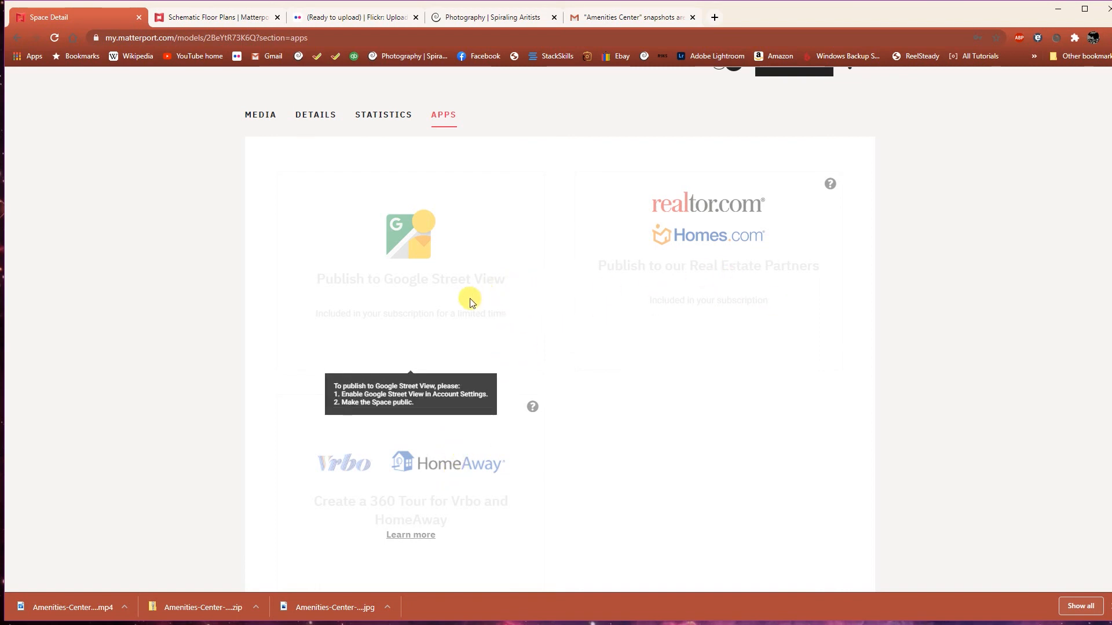
mouse_move(726, 292)
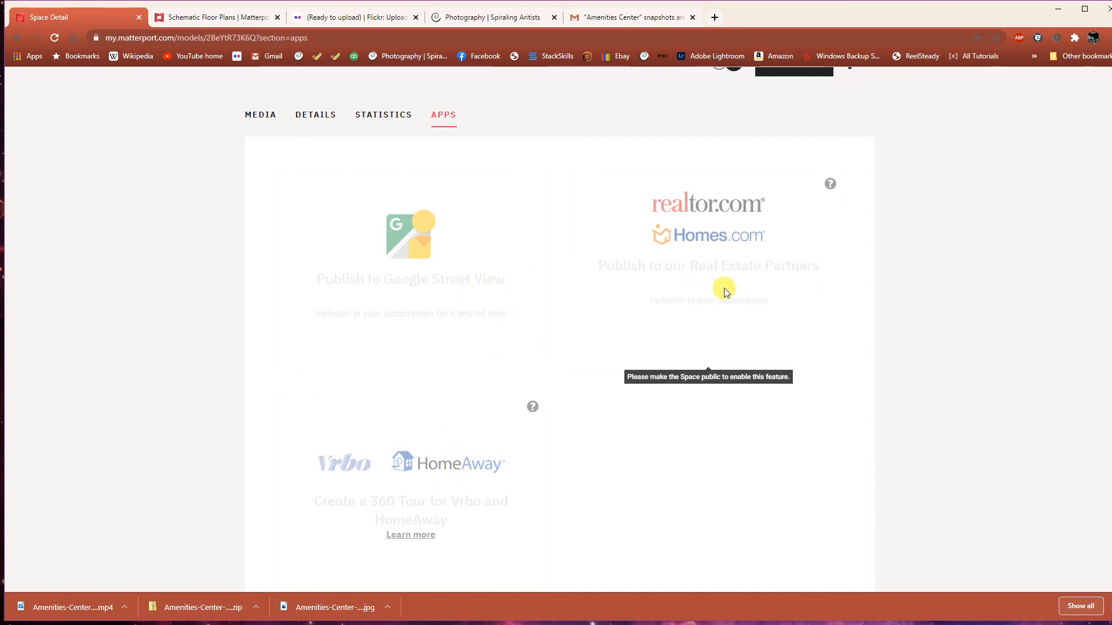
scroll(726, 291, "down", 1)
mouse_move(469, 407)
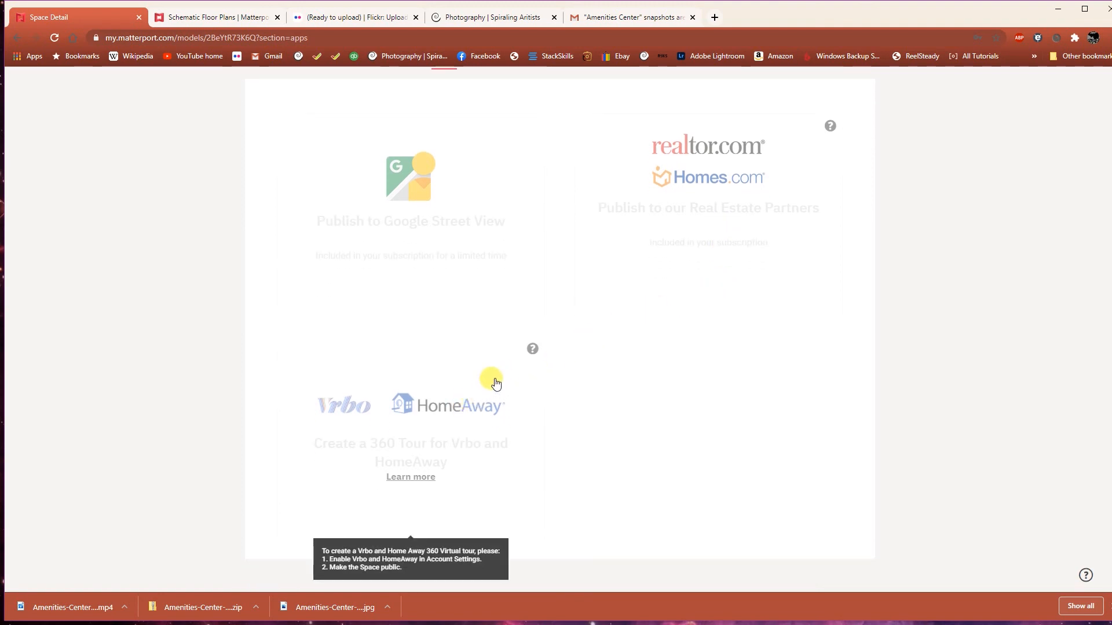
scroll(643, 355, "up", 2)
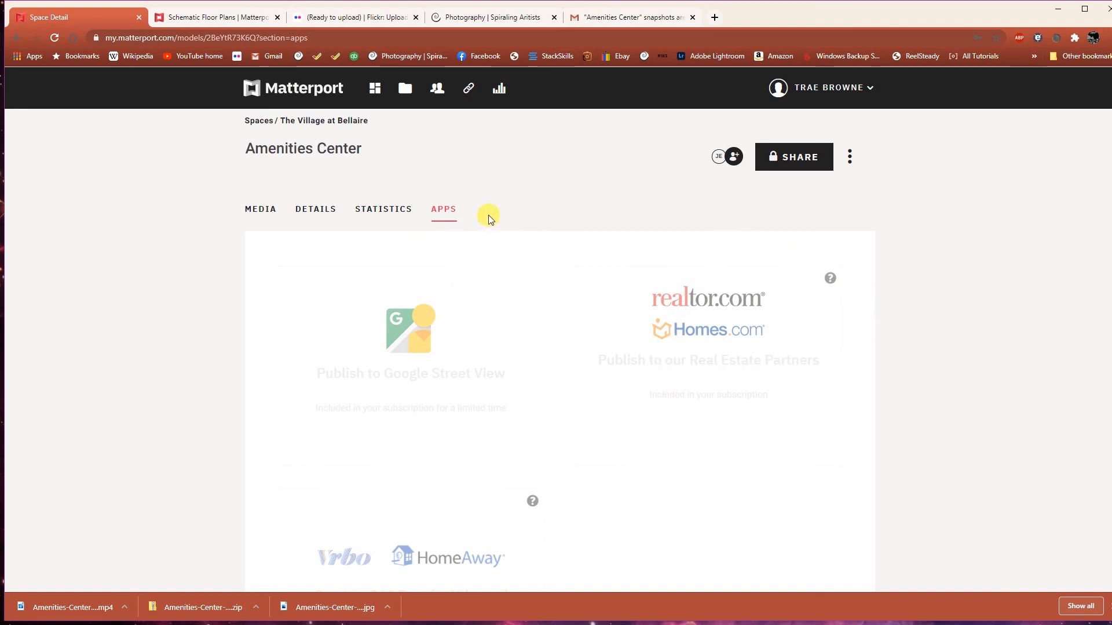
- Return to the space's media and display its 3D Showcase
left_click(242, 209)
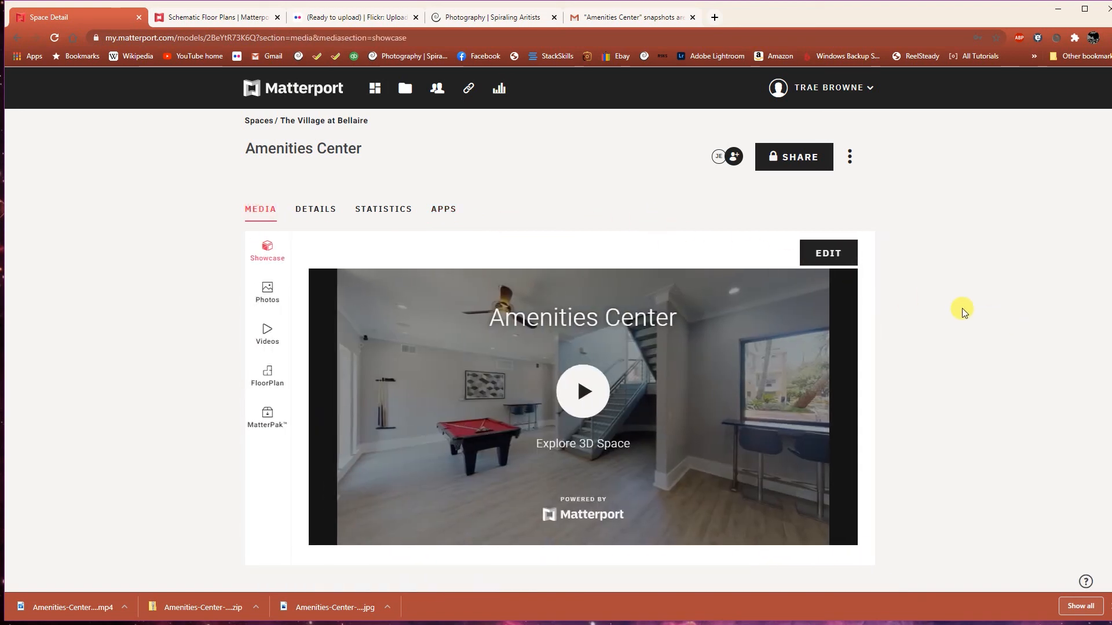
scroll(925, 288, "down", 1)
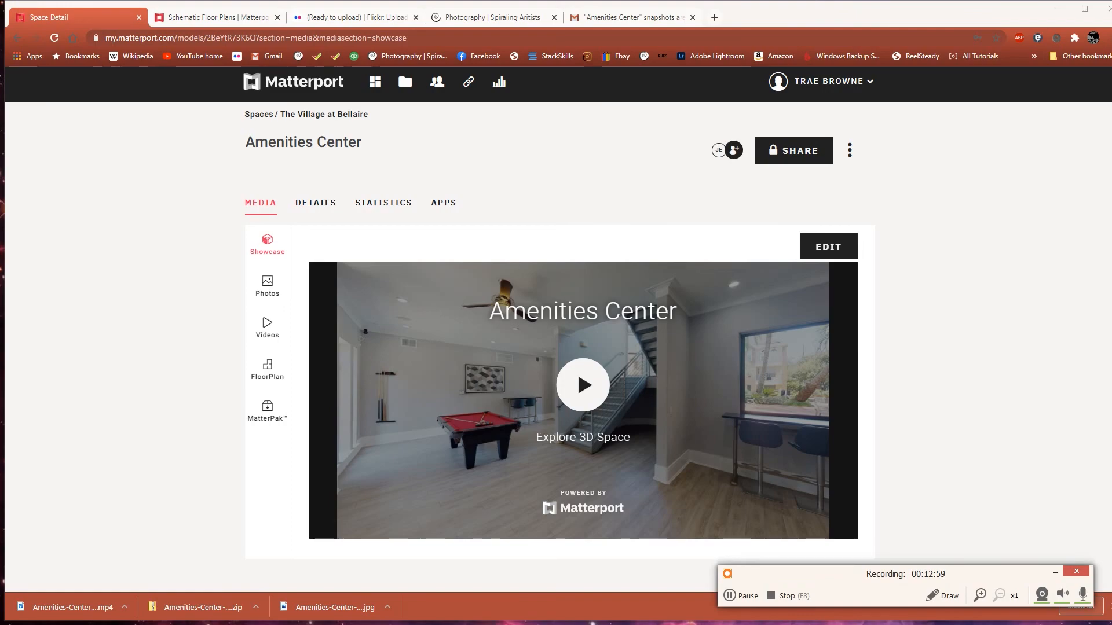
left_click(774, 596)
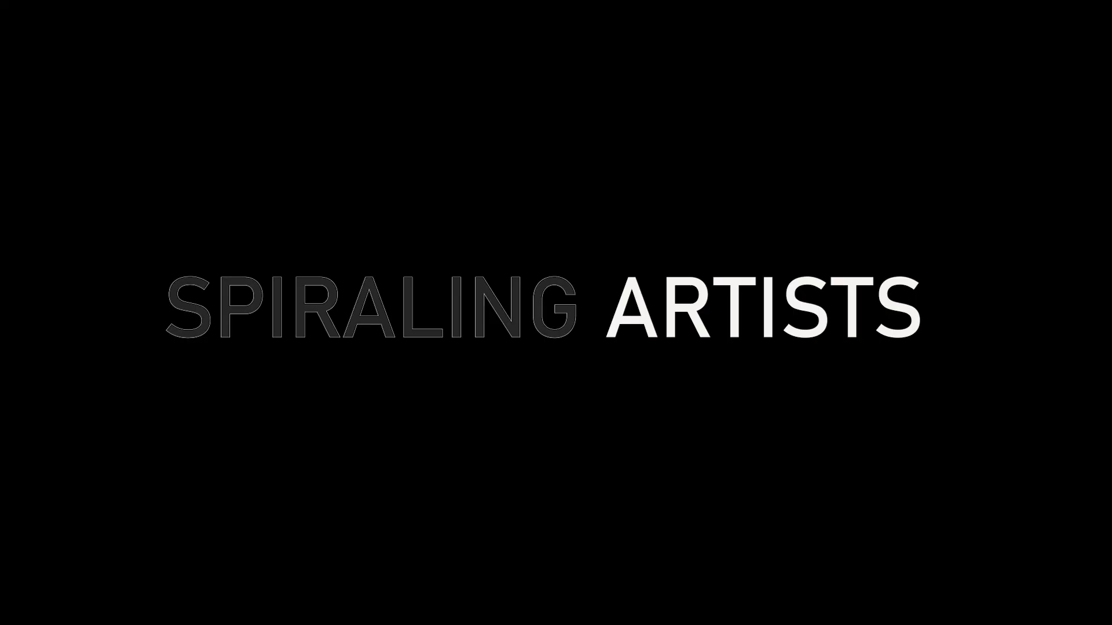